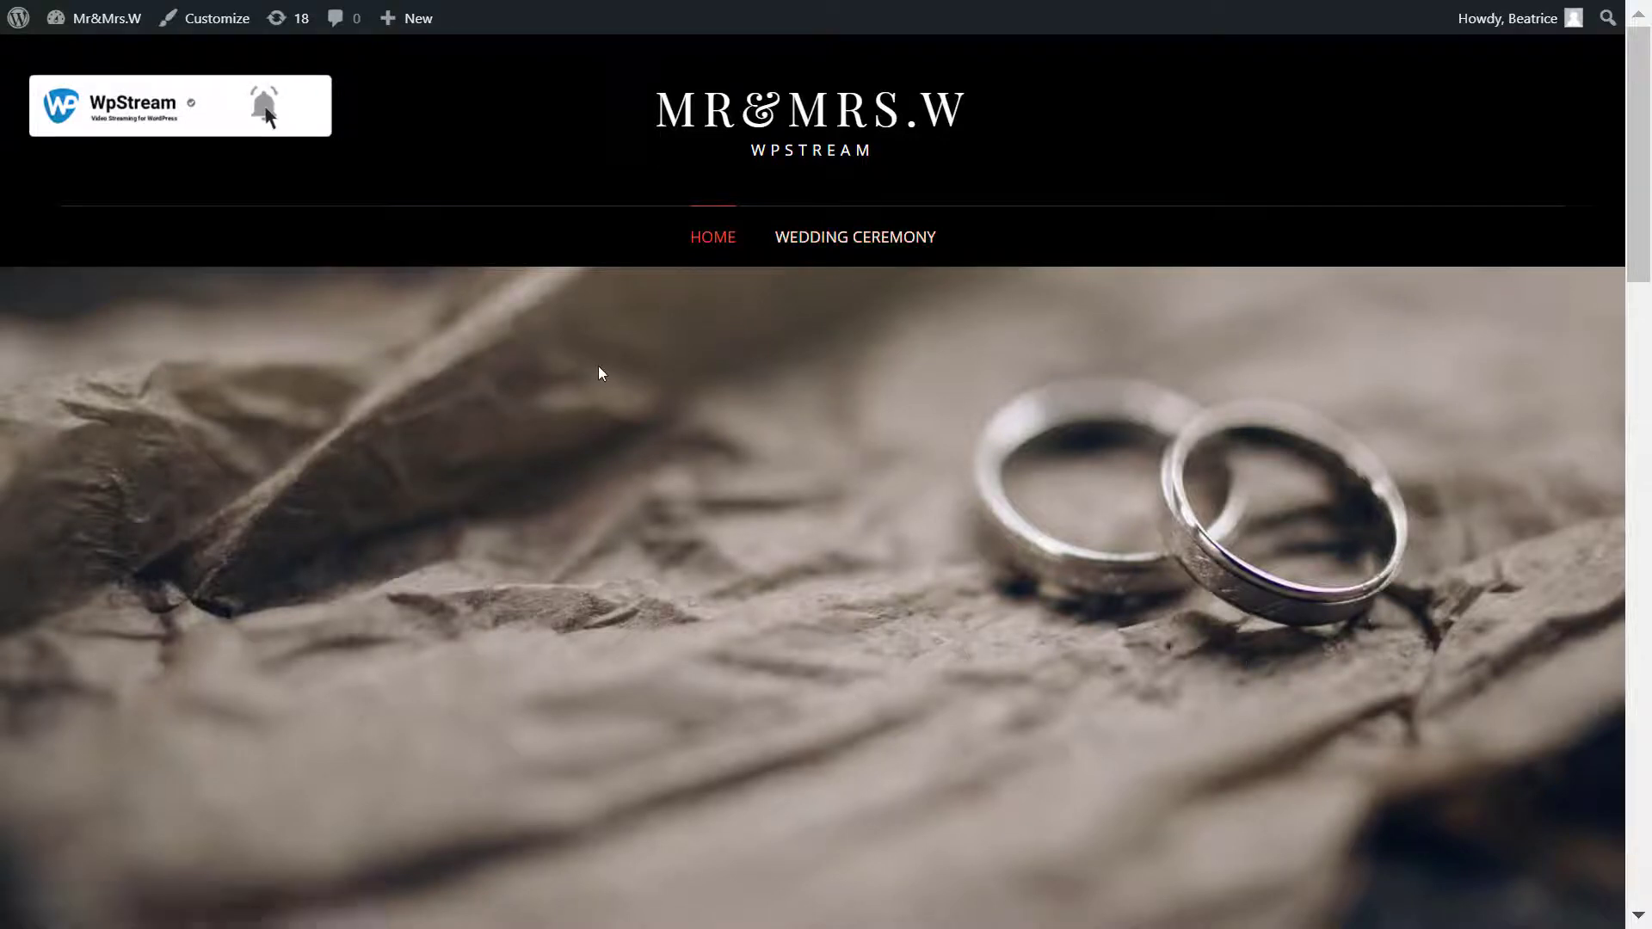
- From the admin area, review the installed plugins and go to WpStream's Credentials page
left_click(20, 18)
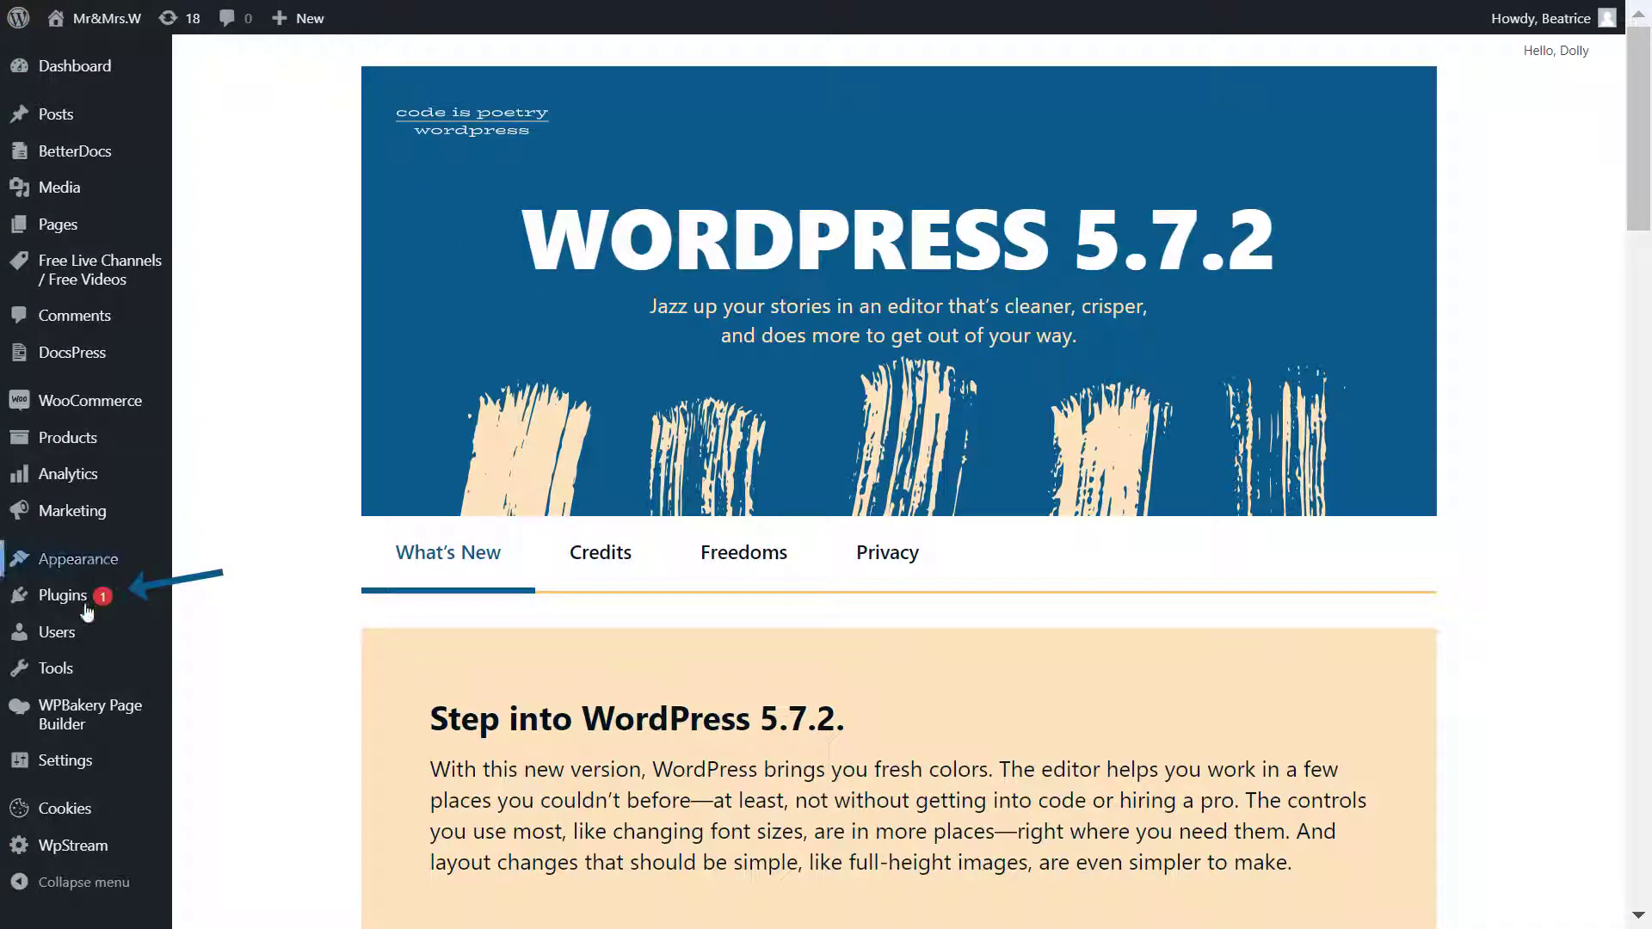
mouse_move(62, 595)
left_click(241, 599)
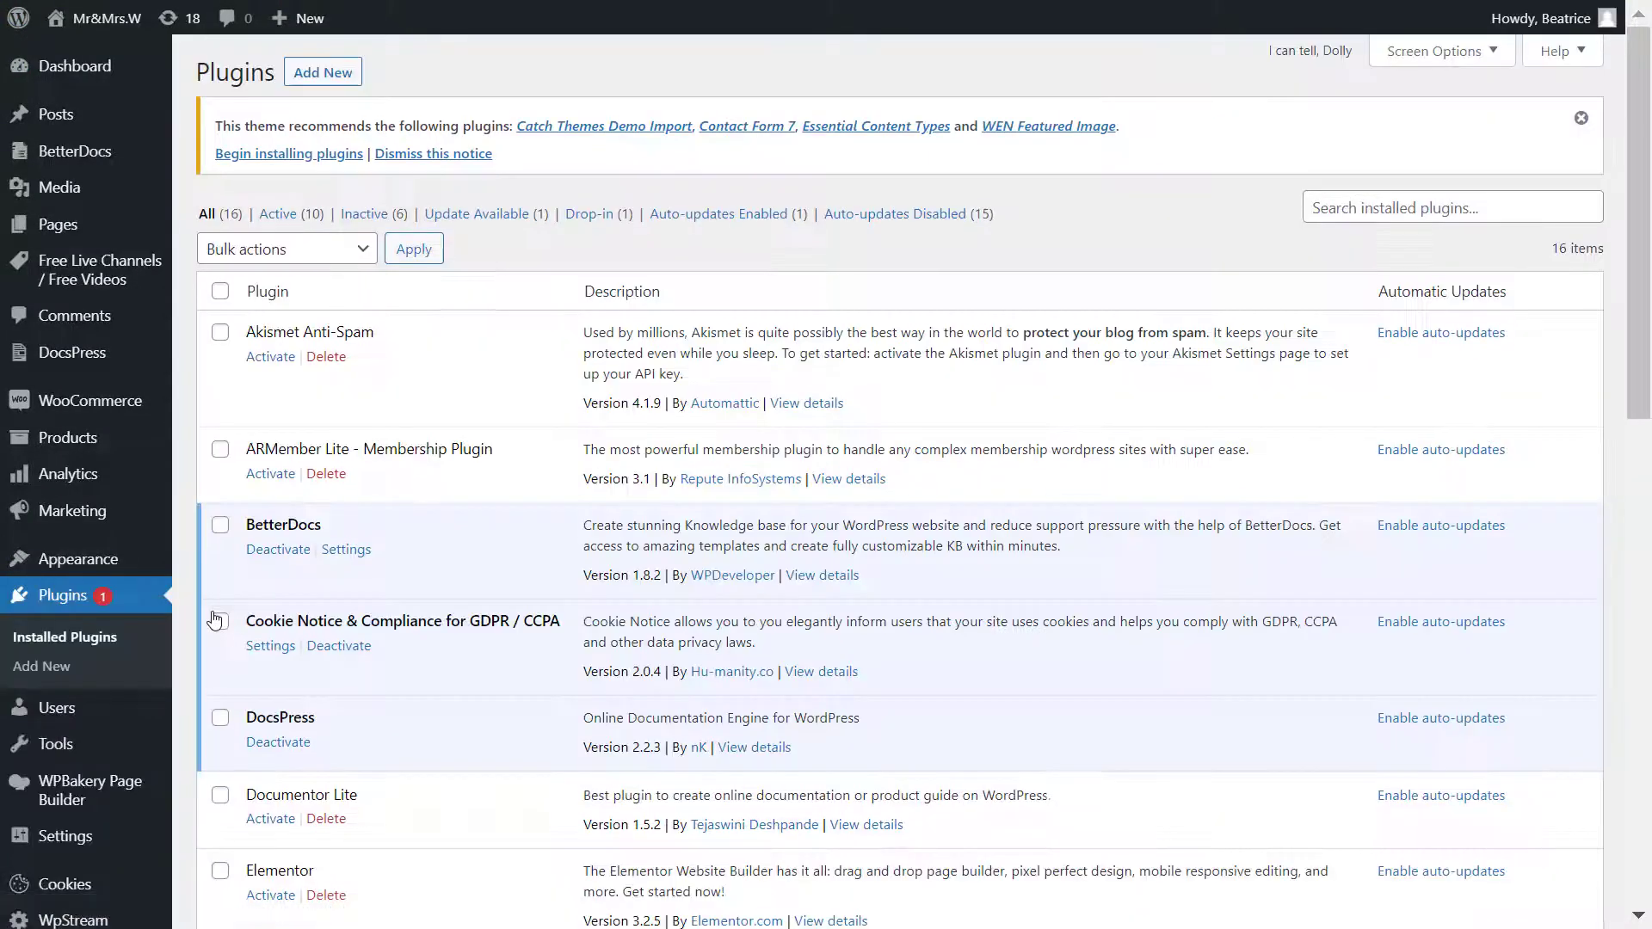
scroll(884, 627, "down", 10)
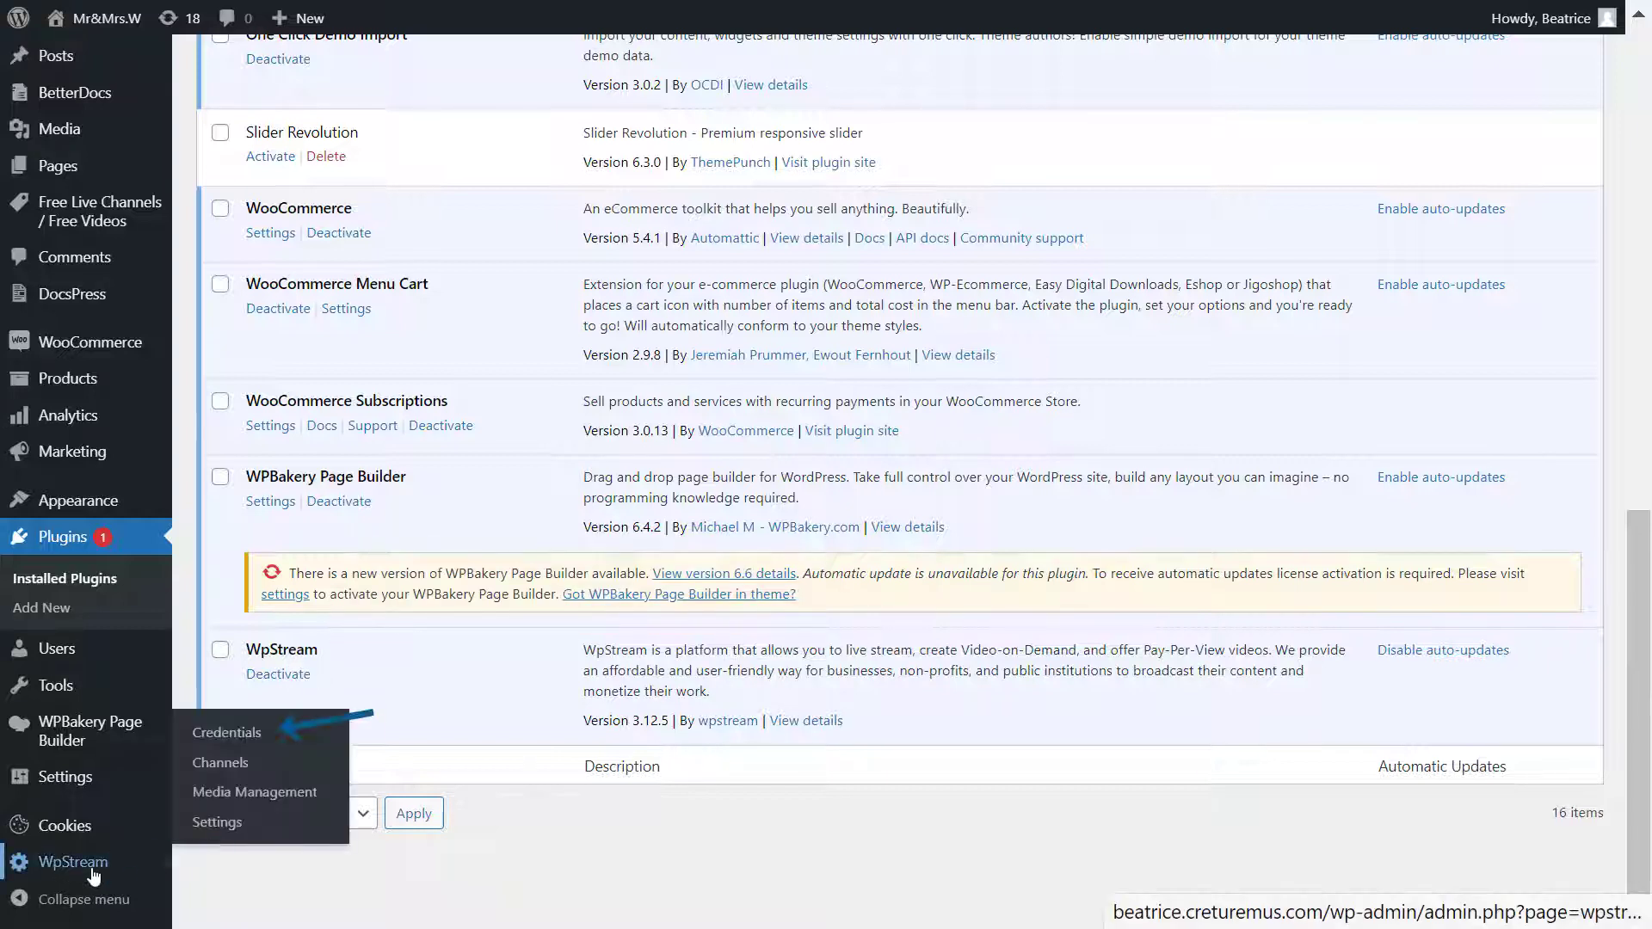
mouse_move(72, 862)
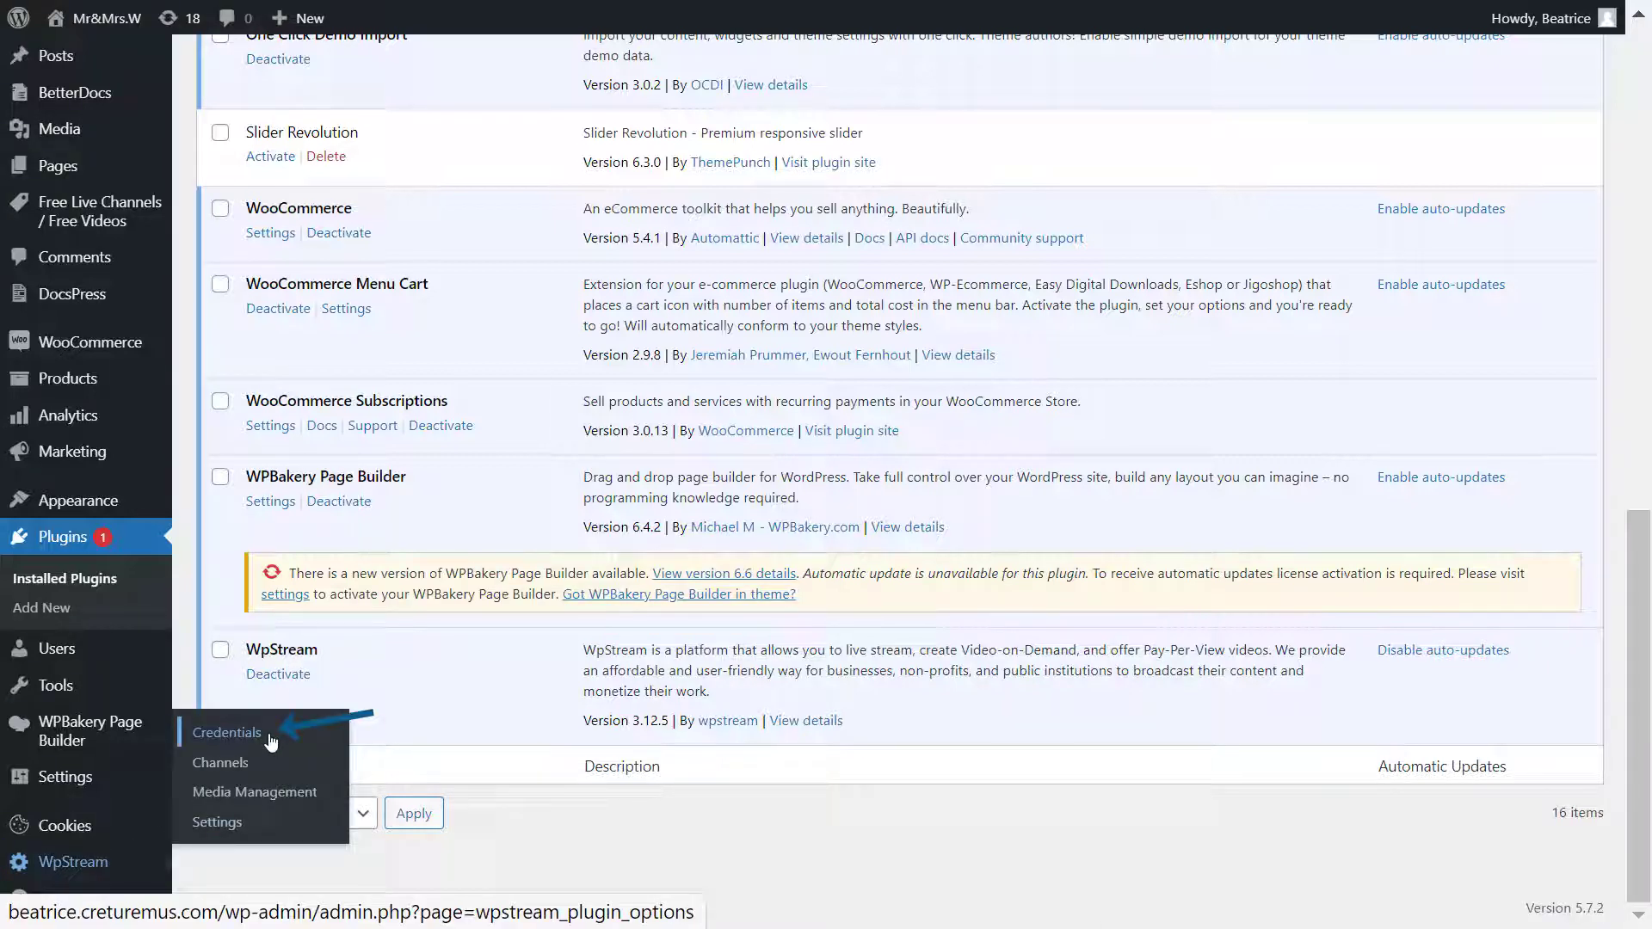
left_click(227, 731)
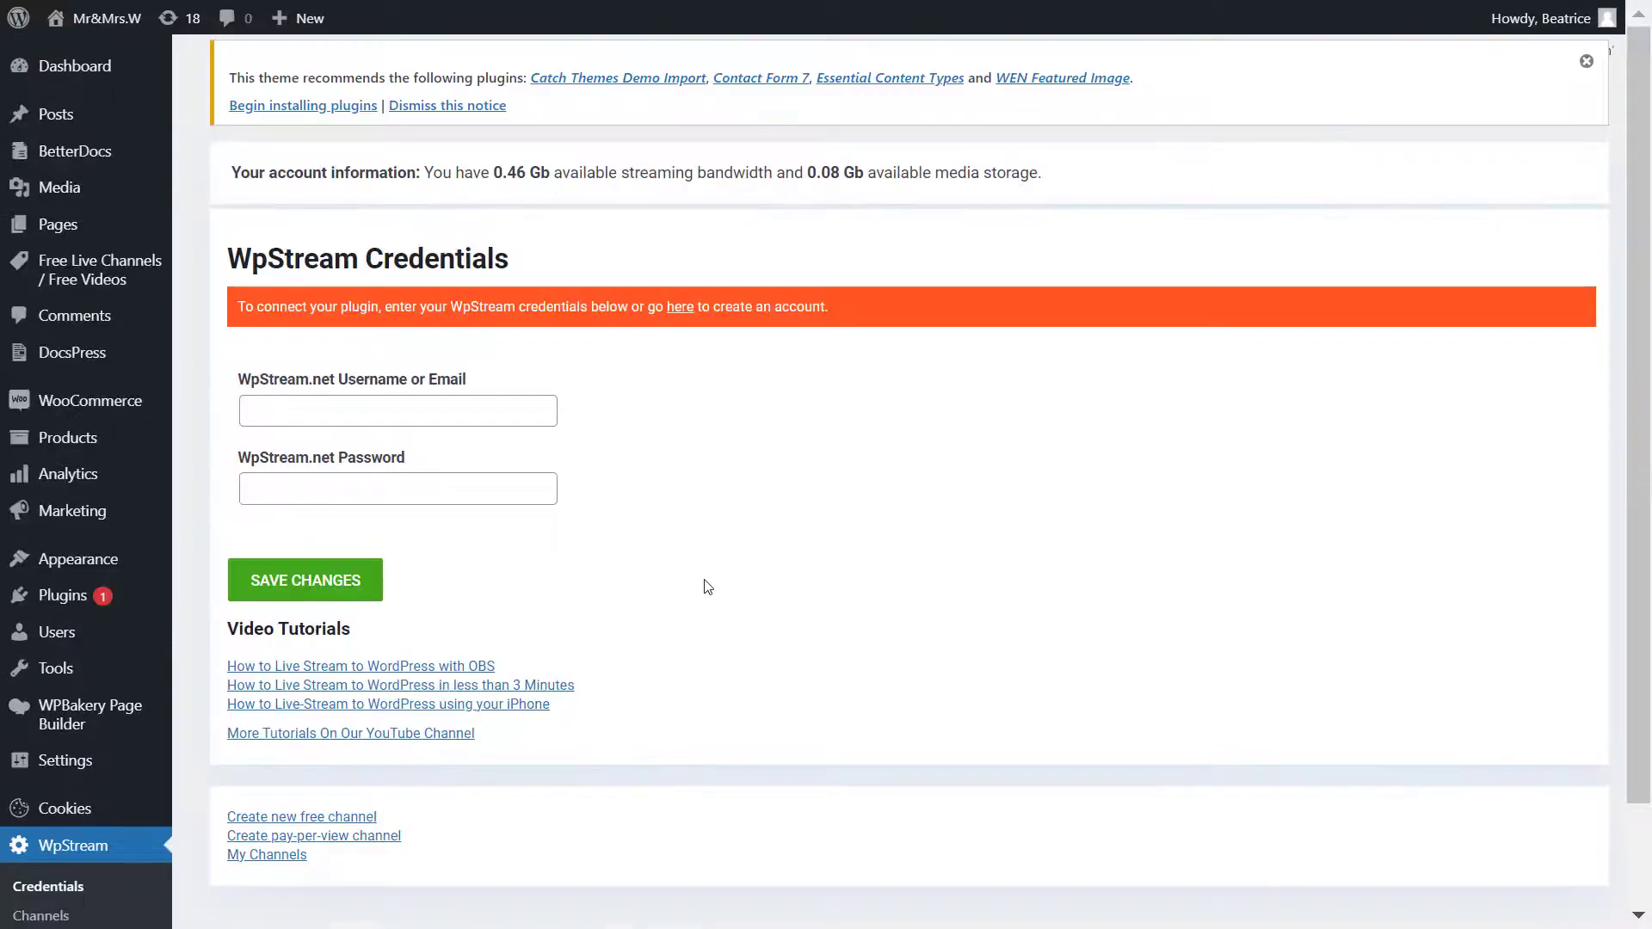
- Sign up for a free WpStream.net trial account and send its confirmation email
left_click(679, 310)
scroll(941, 346, "down", 2)
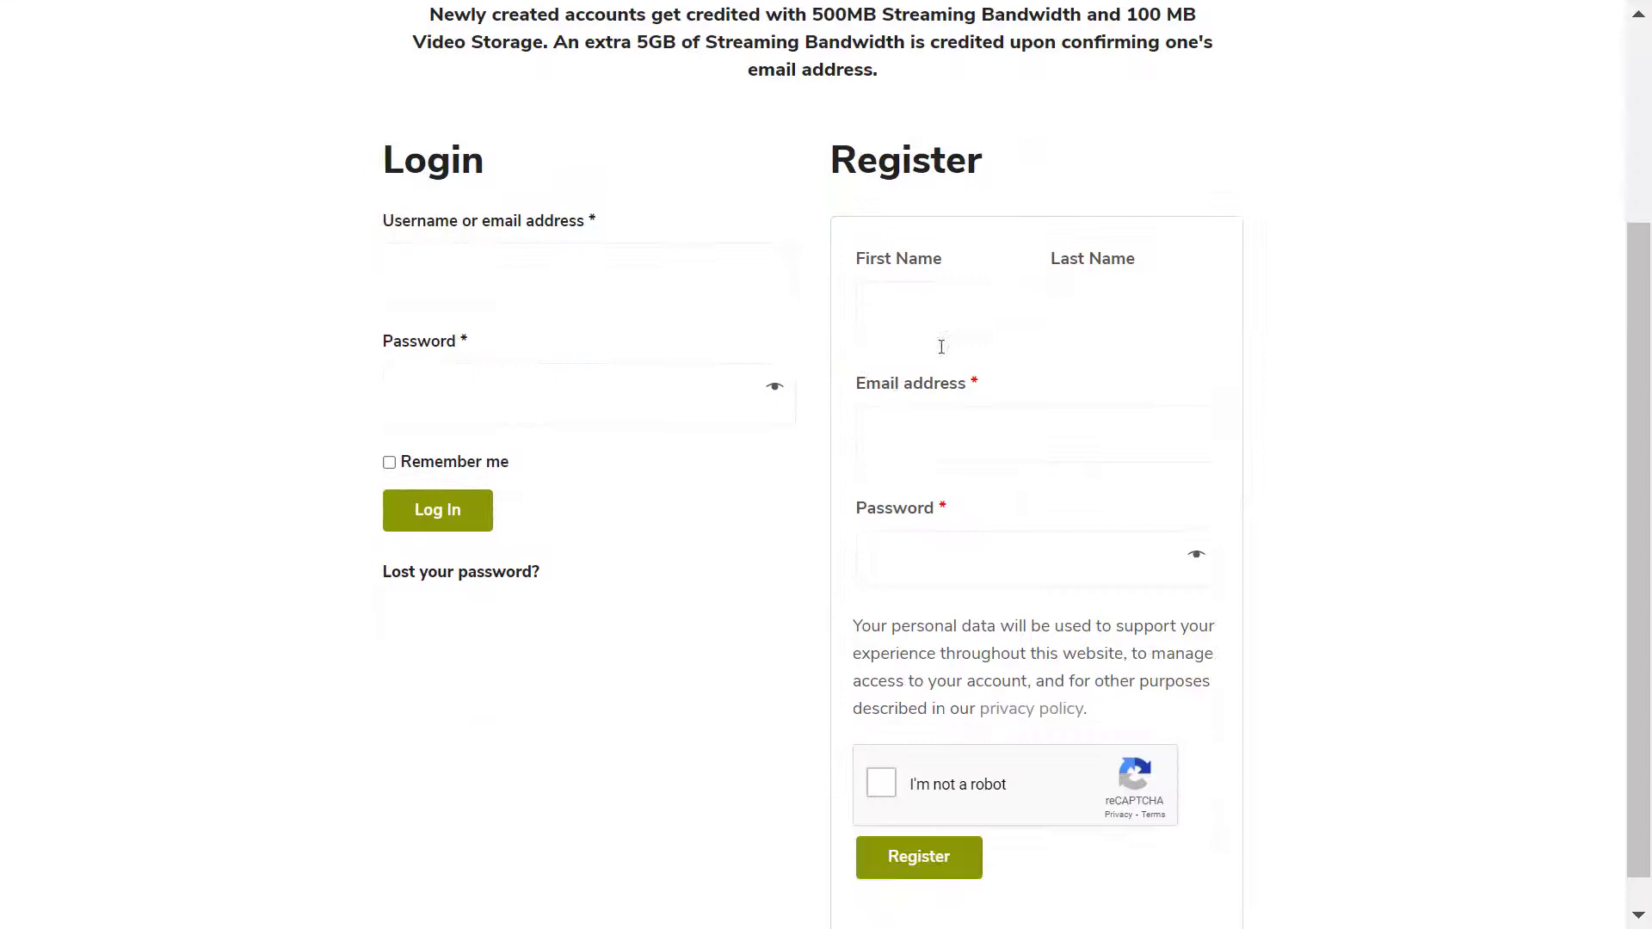
left_click(955, 305)
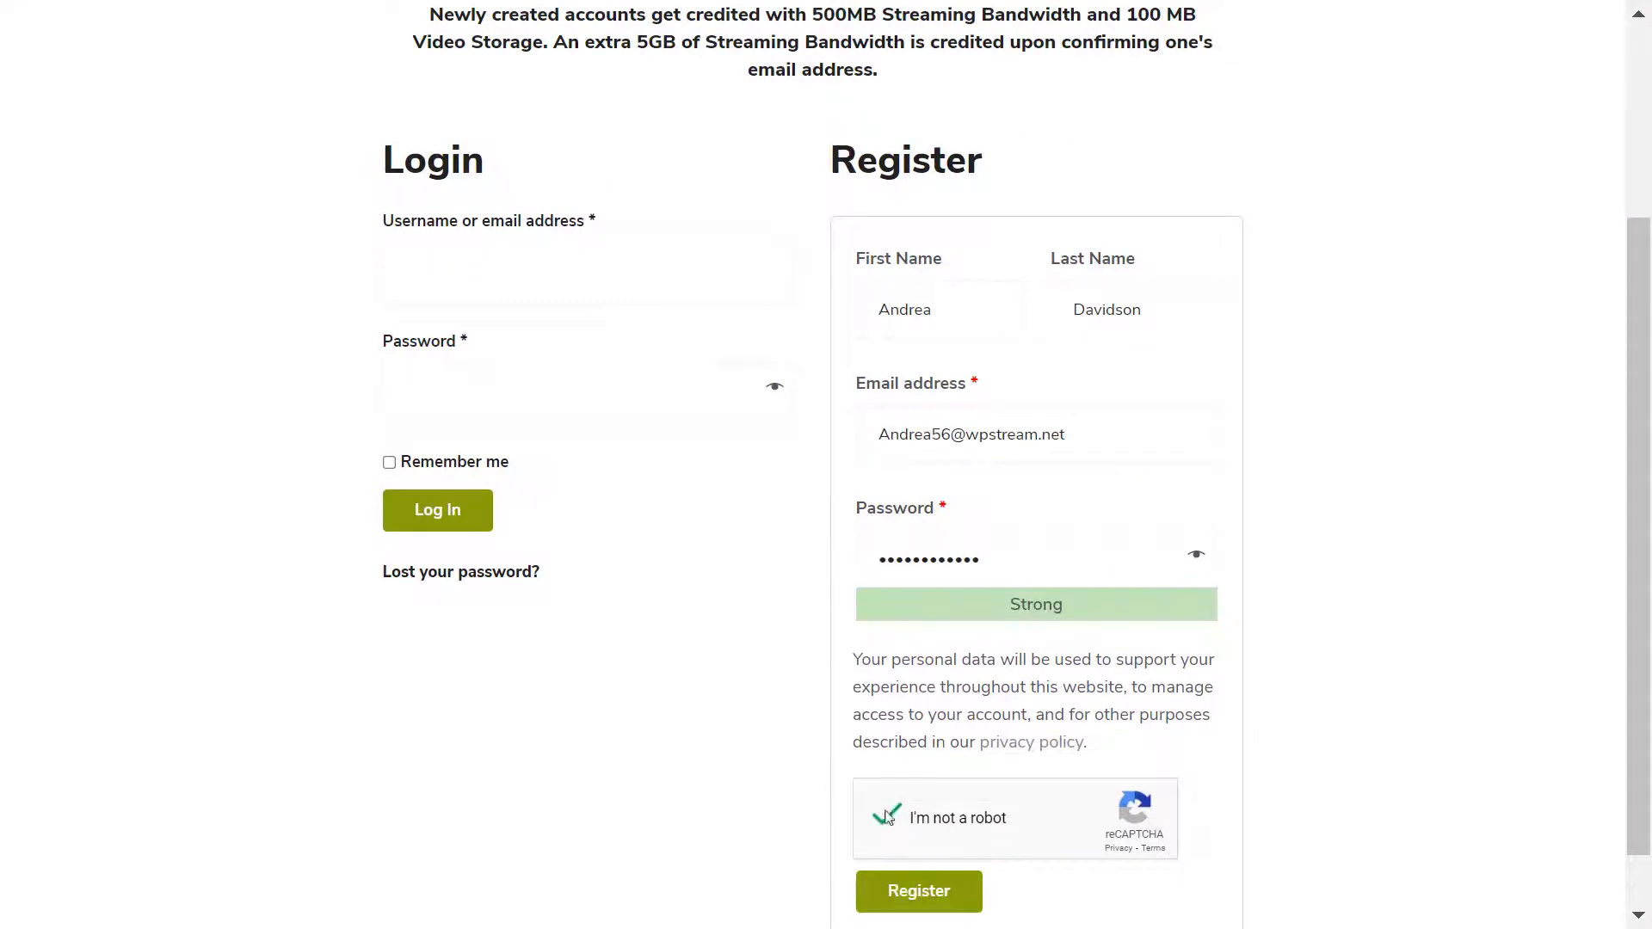
left_click(970, 901)
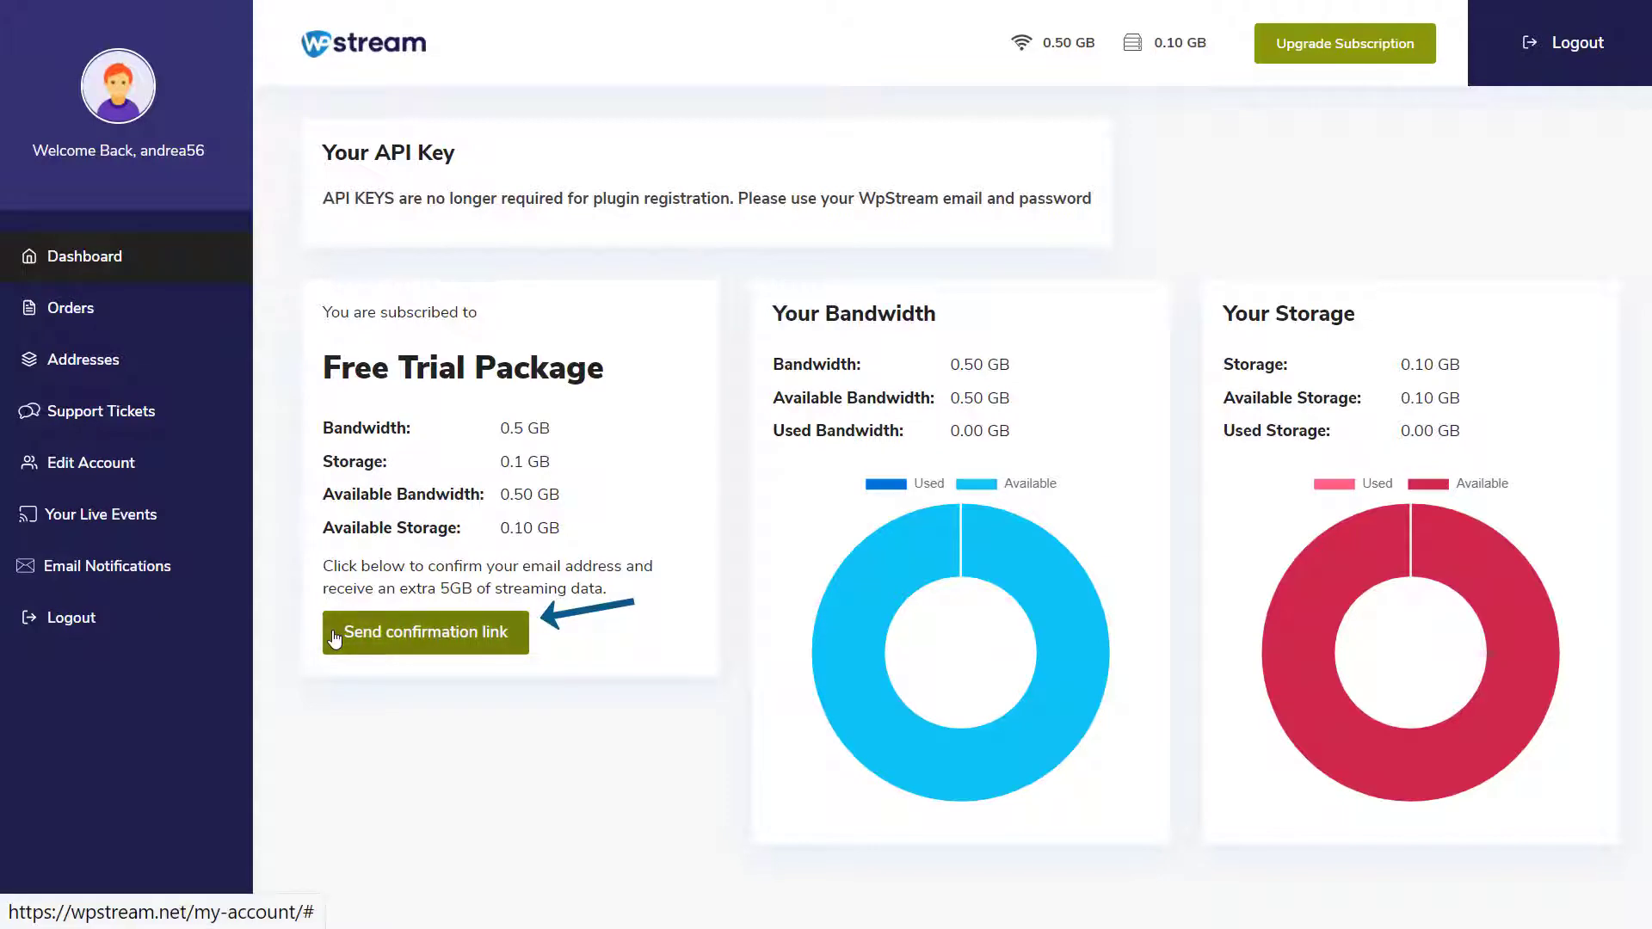
left_click(334, 637)
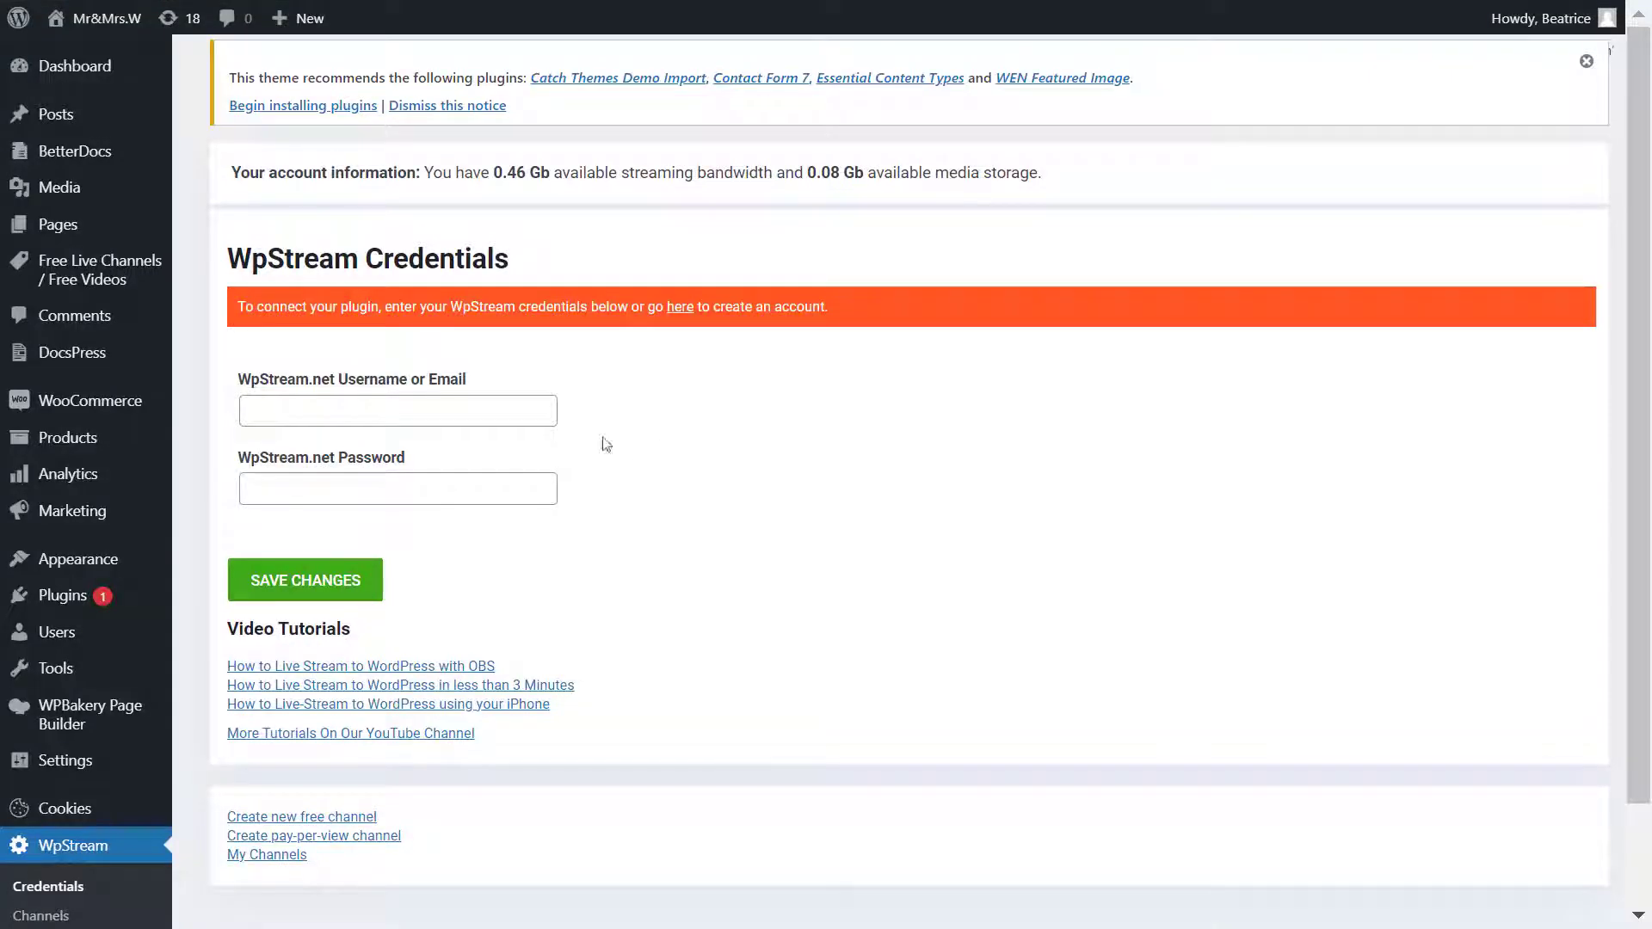
- Save the new WpStream.net email and password in the plugin's Credentials page
left_click(396, 488)
type("••••••••••••")
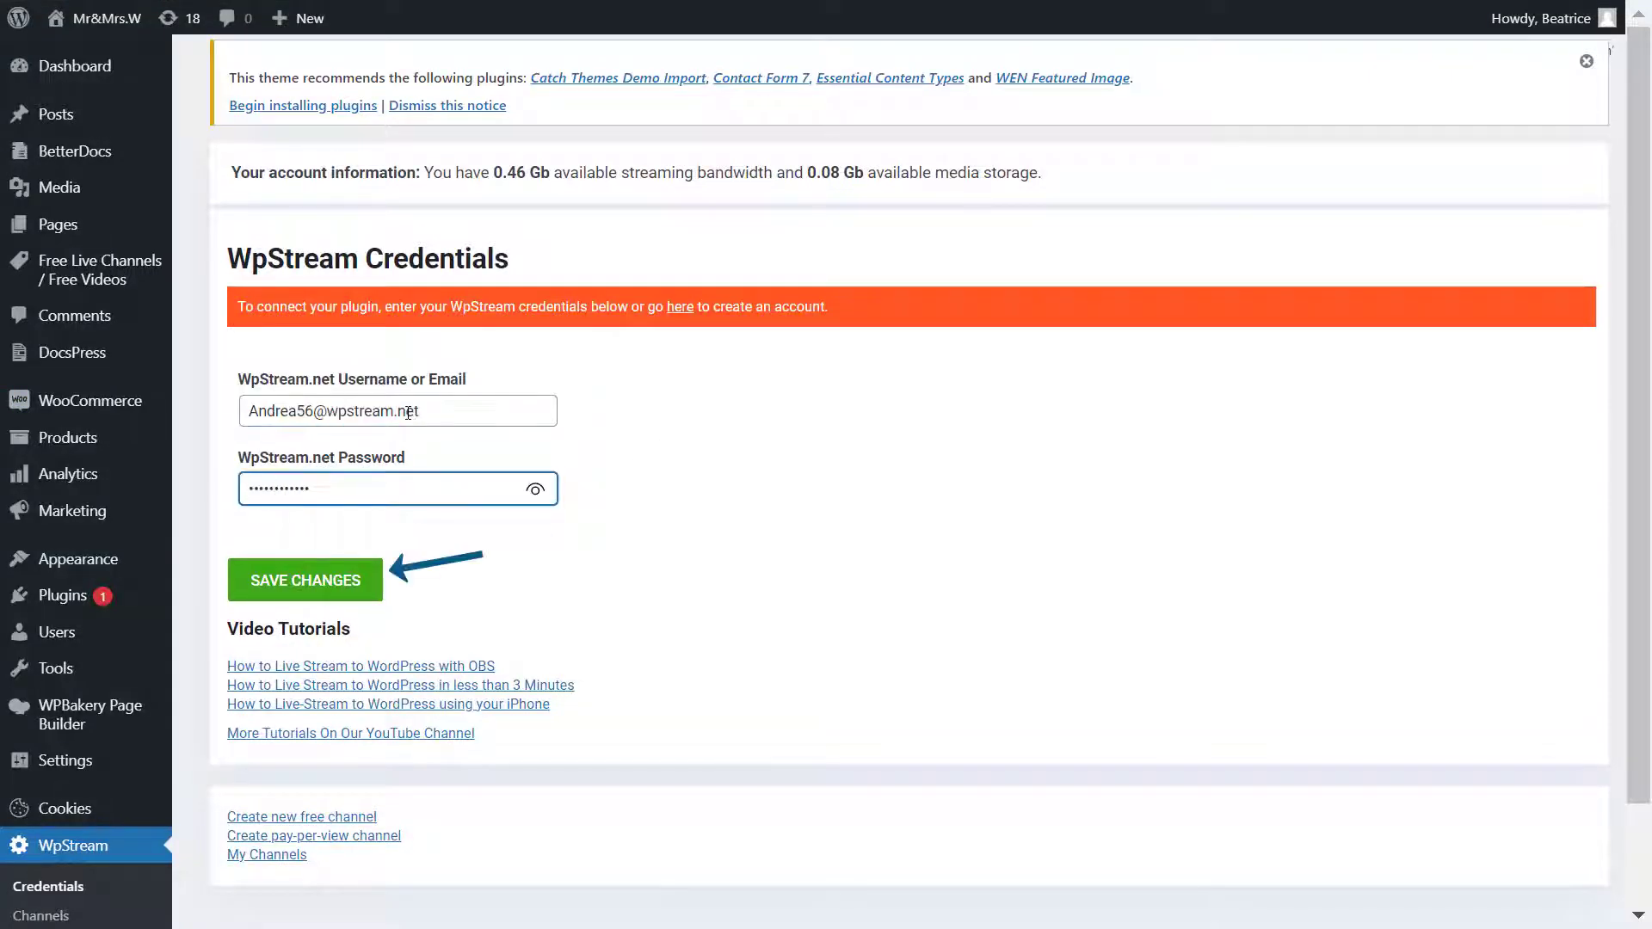
left_click(363, 589)
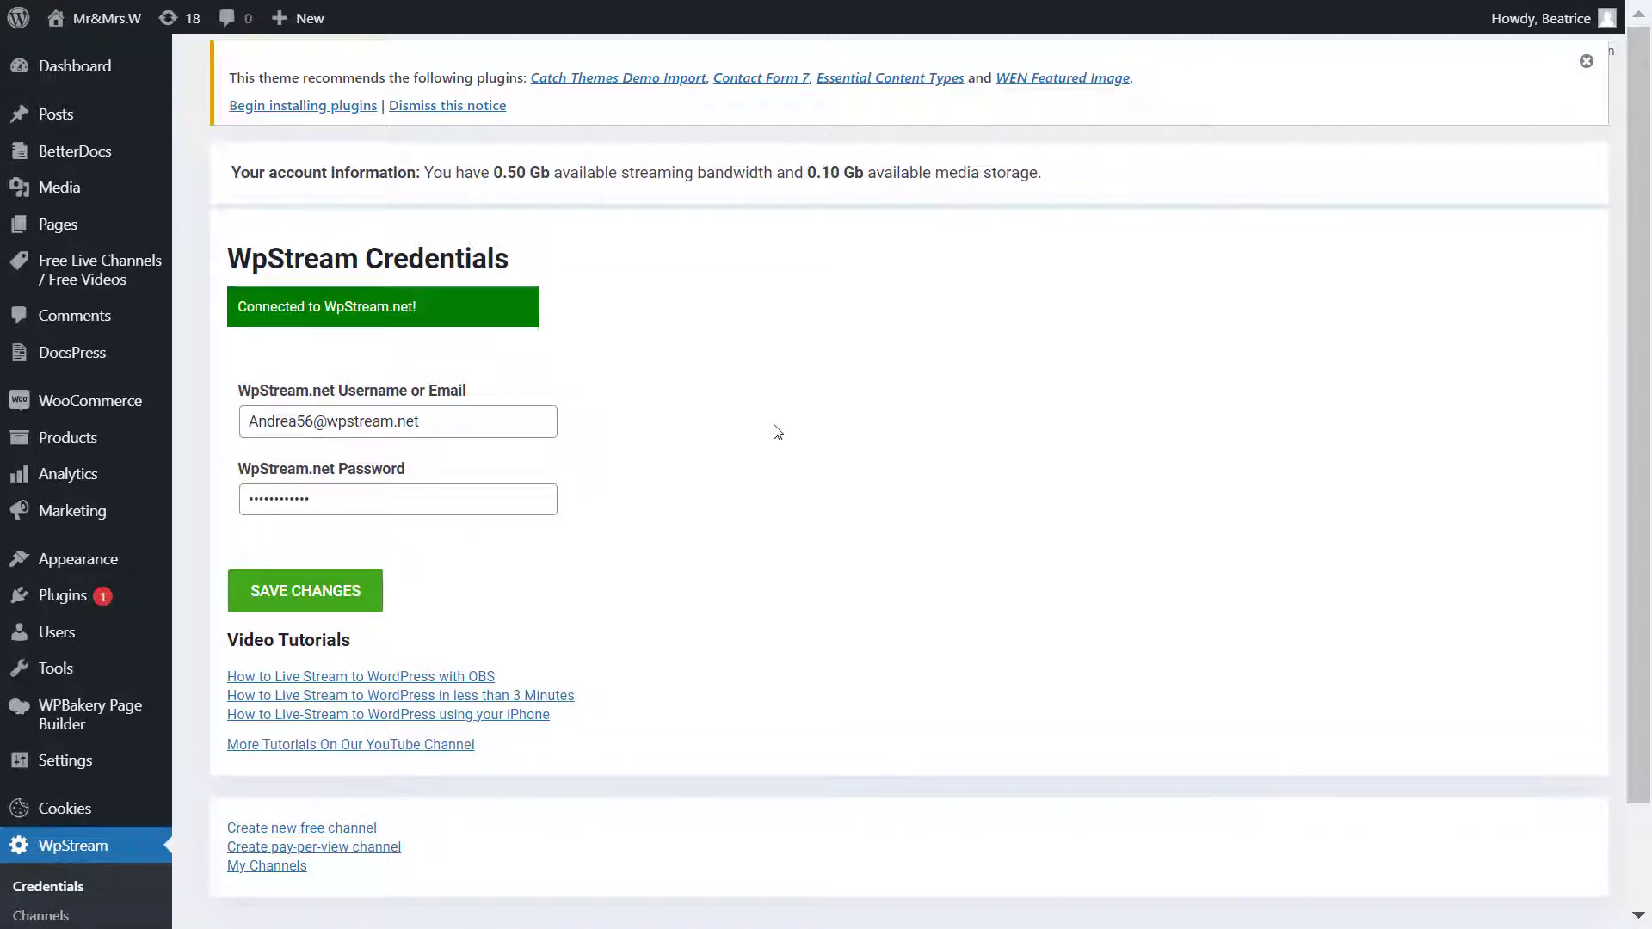
scroll(774, 430, "down", 1)
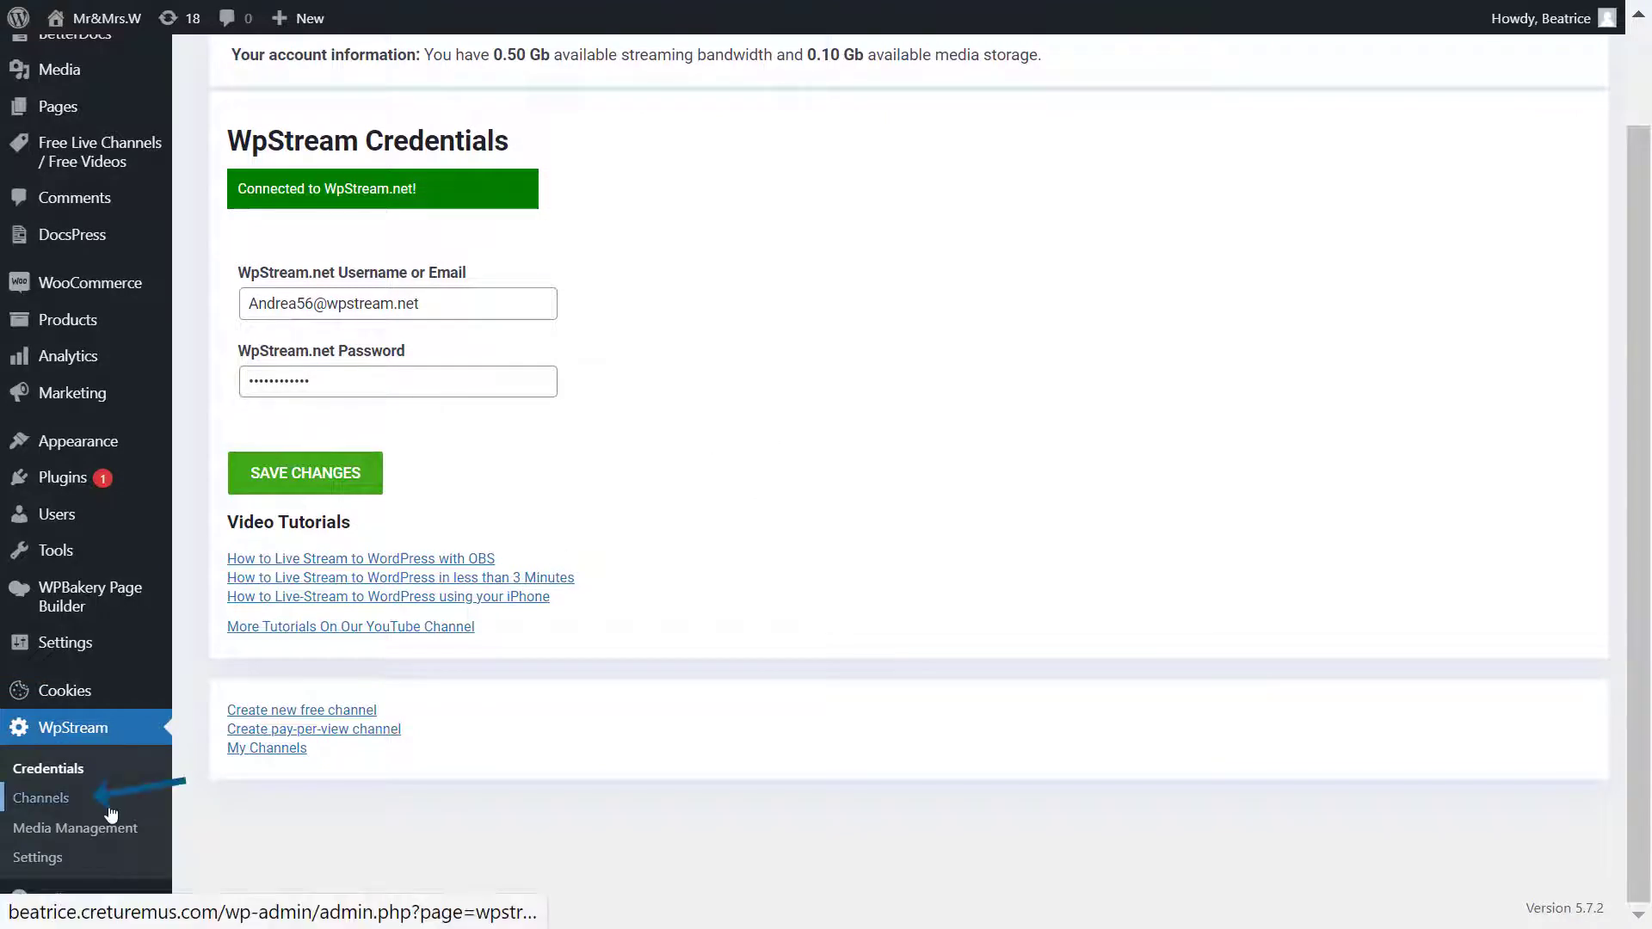
- Publish a new free channel 'Mr&Mrs.W' with a wedding ring featured image
left_click(41, 798)
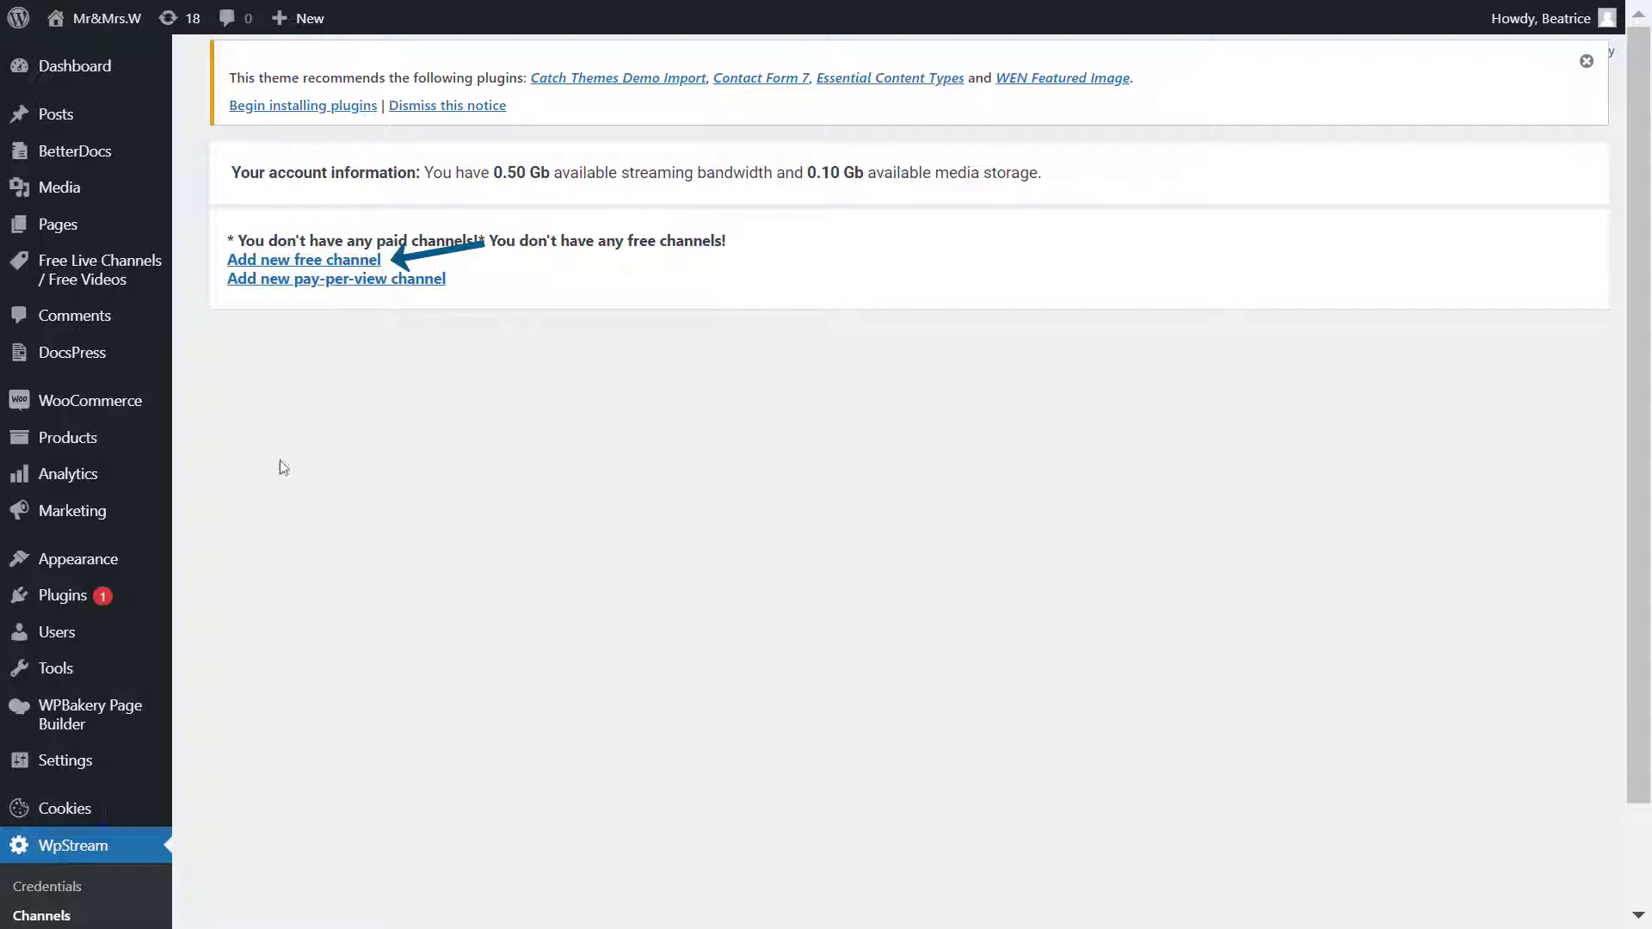
left_click(382, 267)
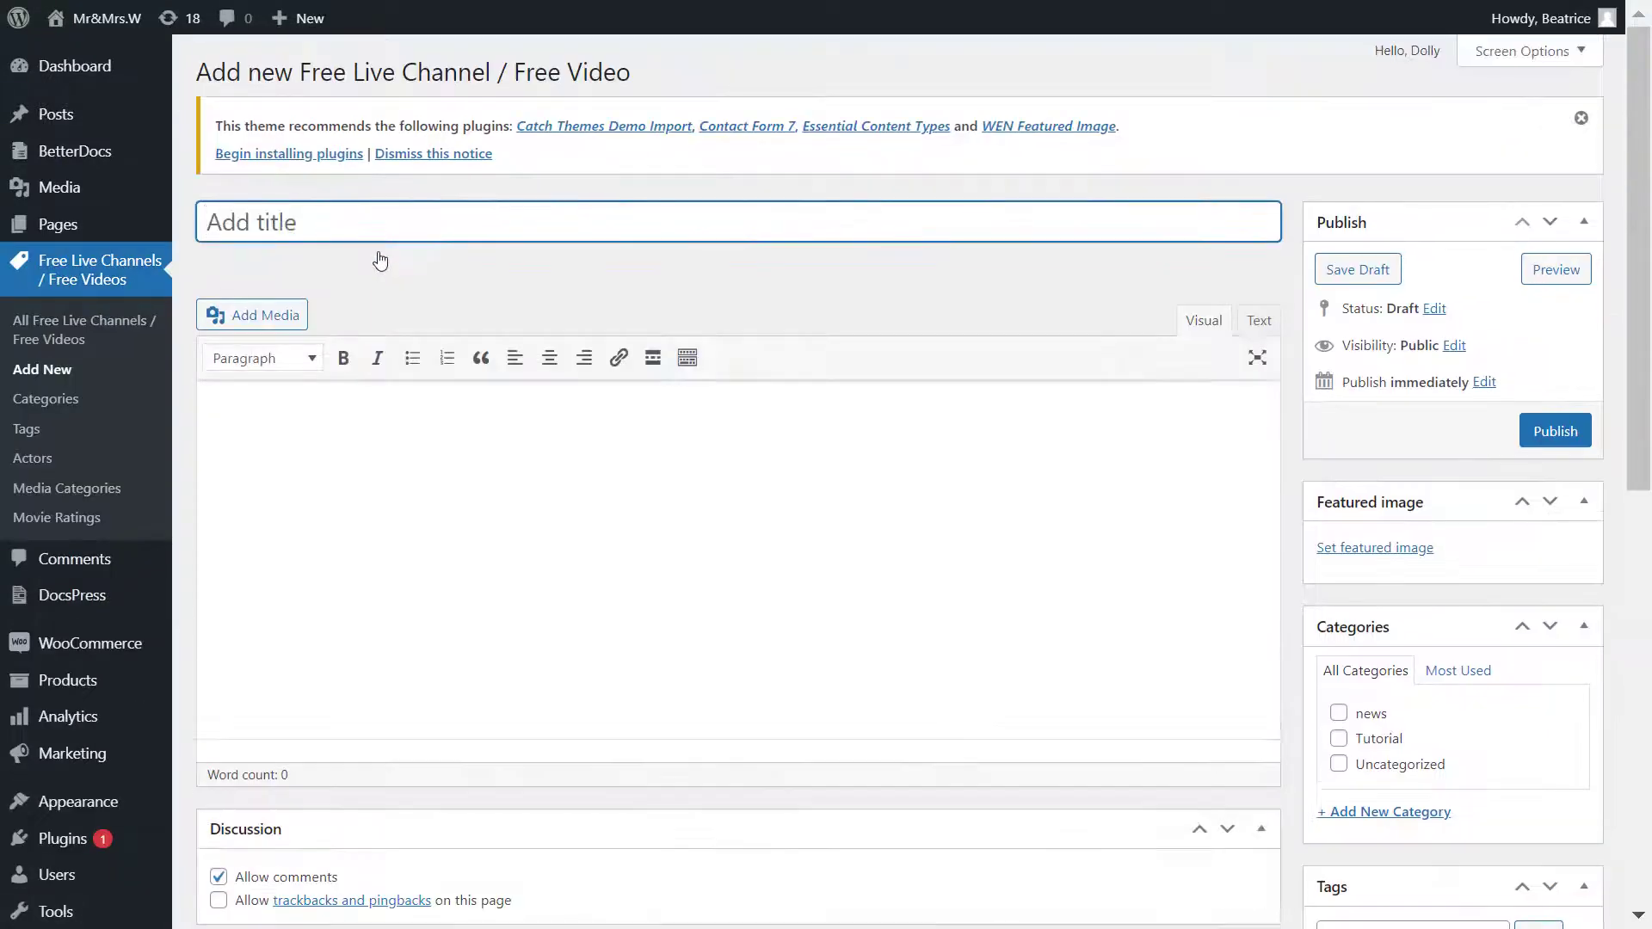
type("Mr&Mrs.W")
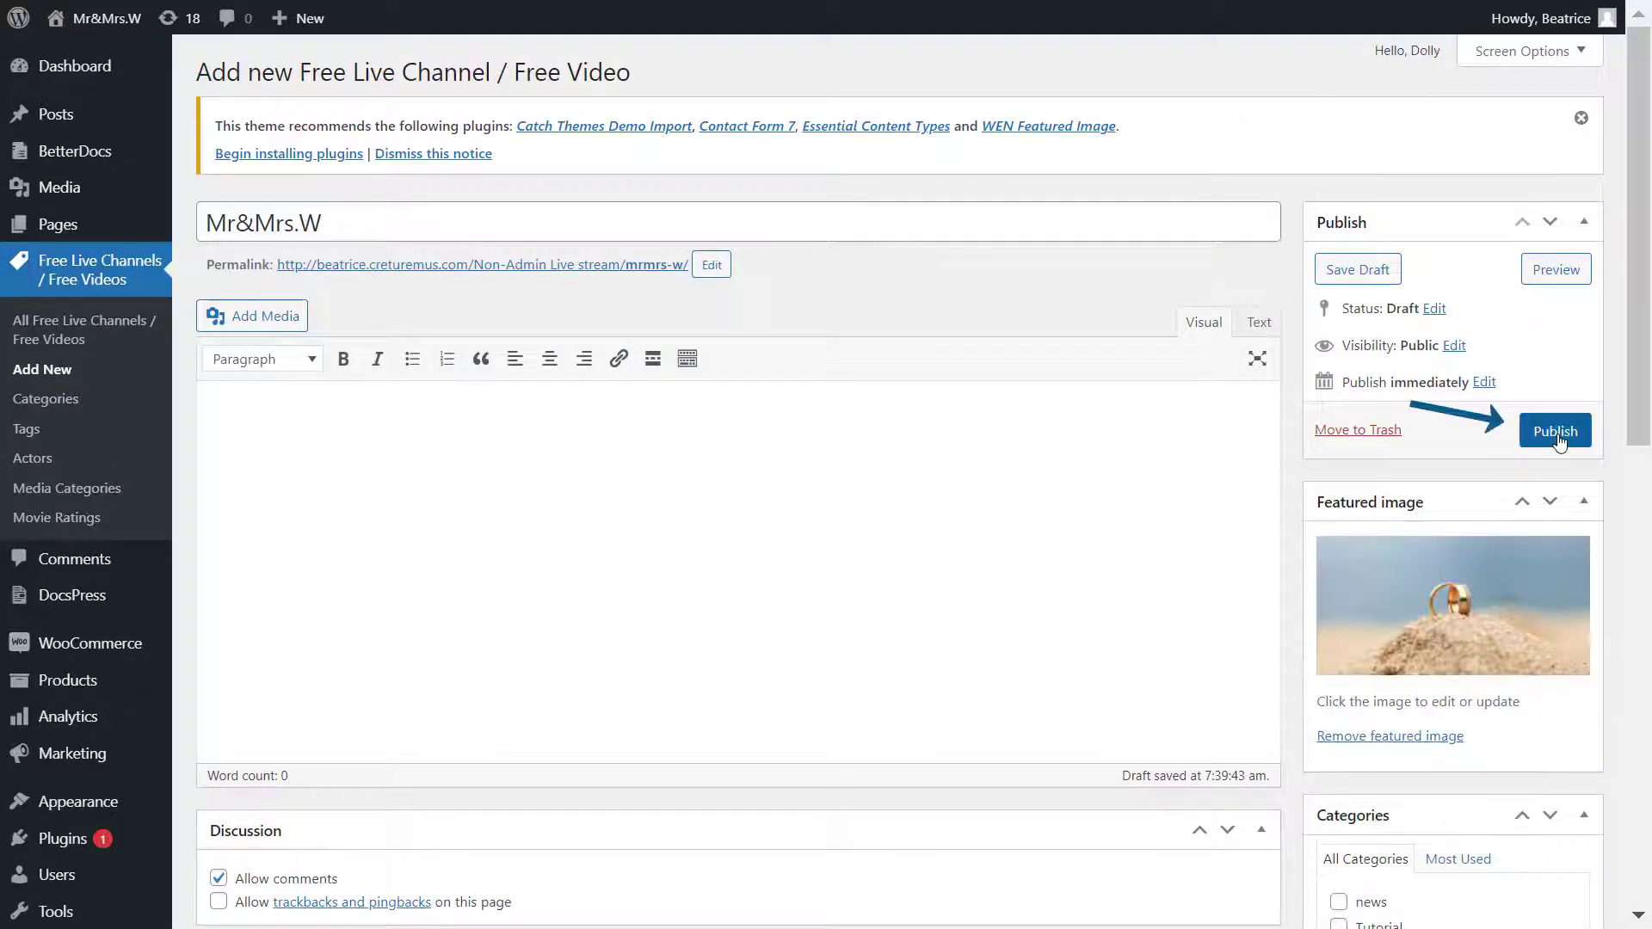
left_click(1556, 431)
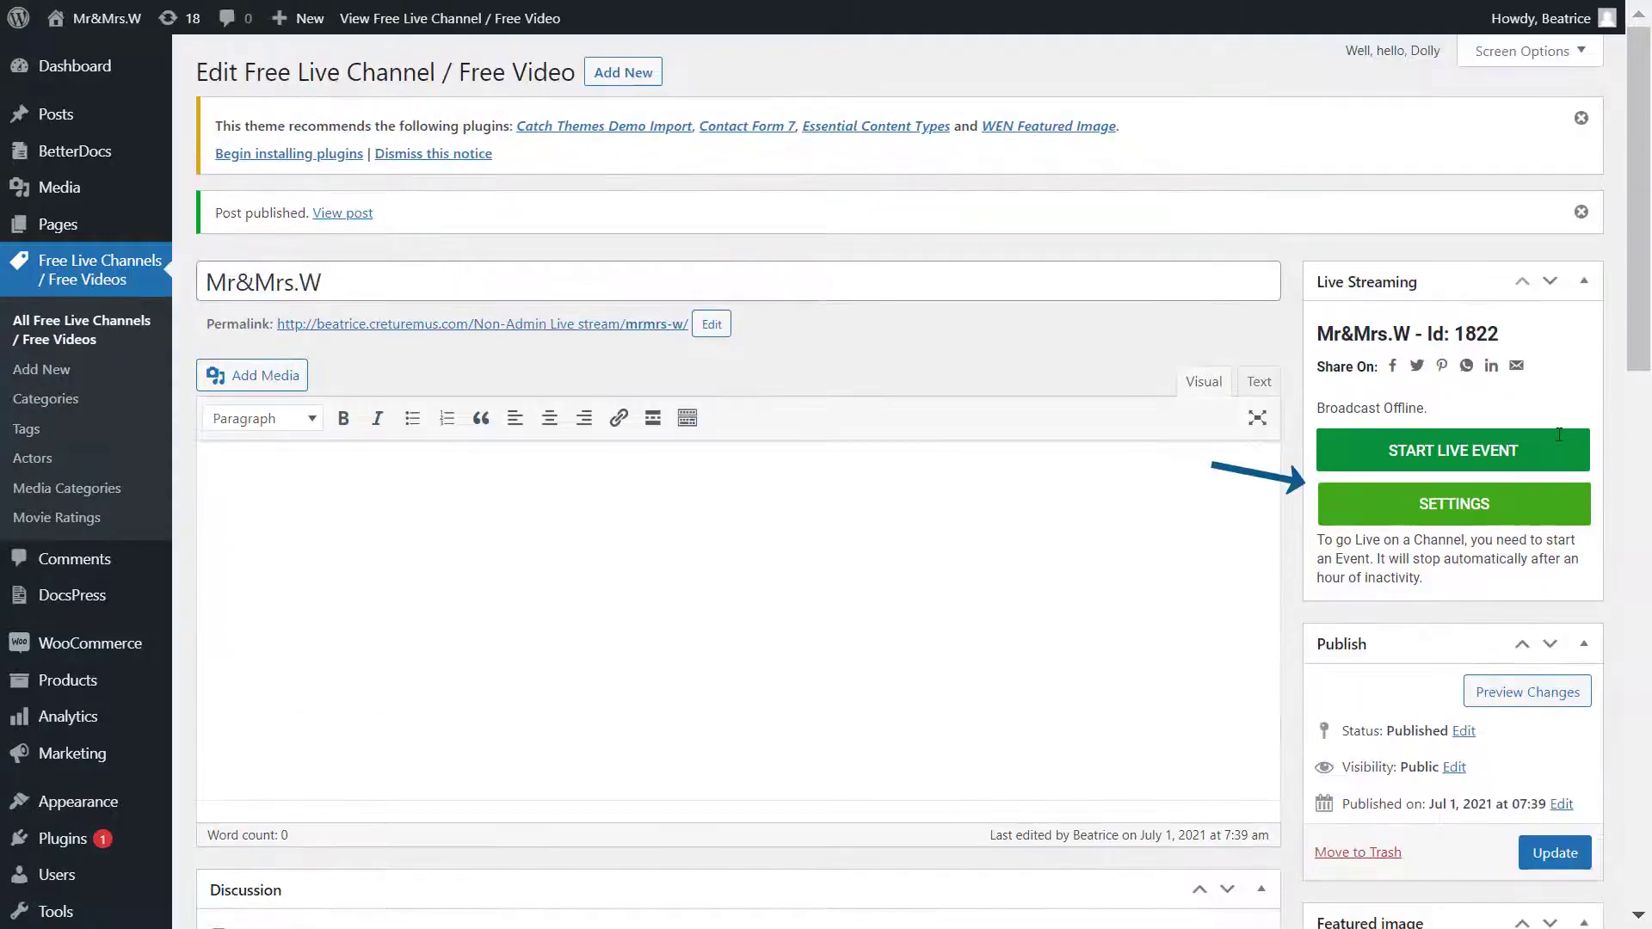
- Turn on Record Live Stream for Mr&Mrs.W and start its live event
left_click(1548, 500)
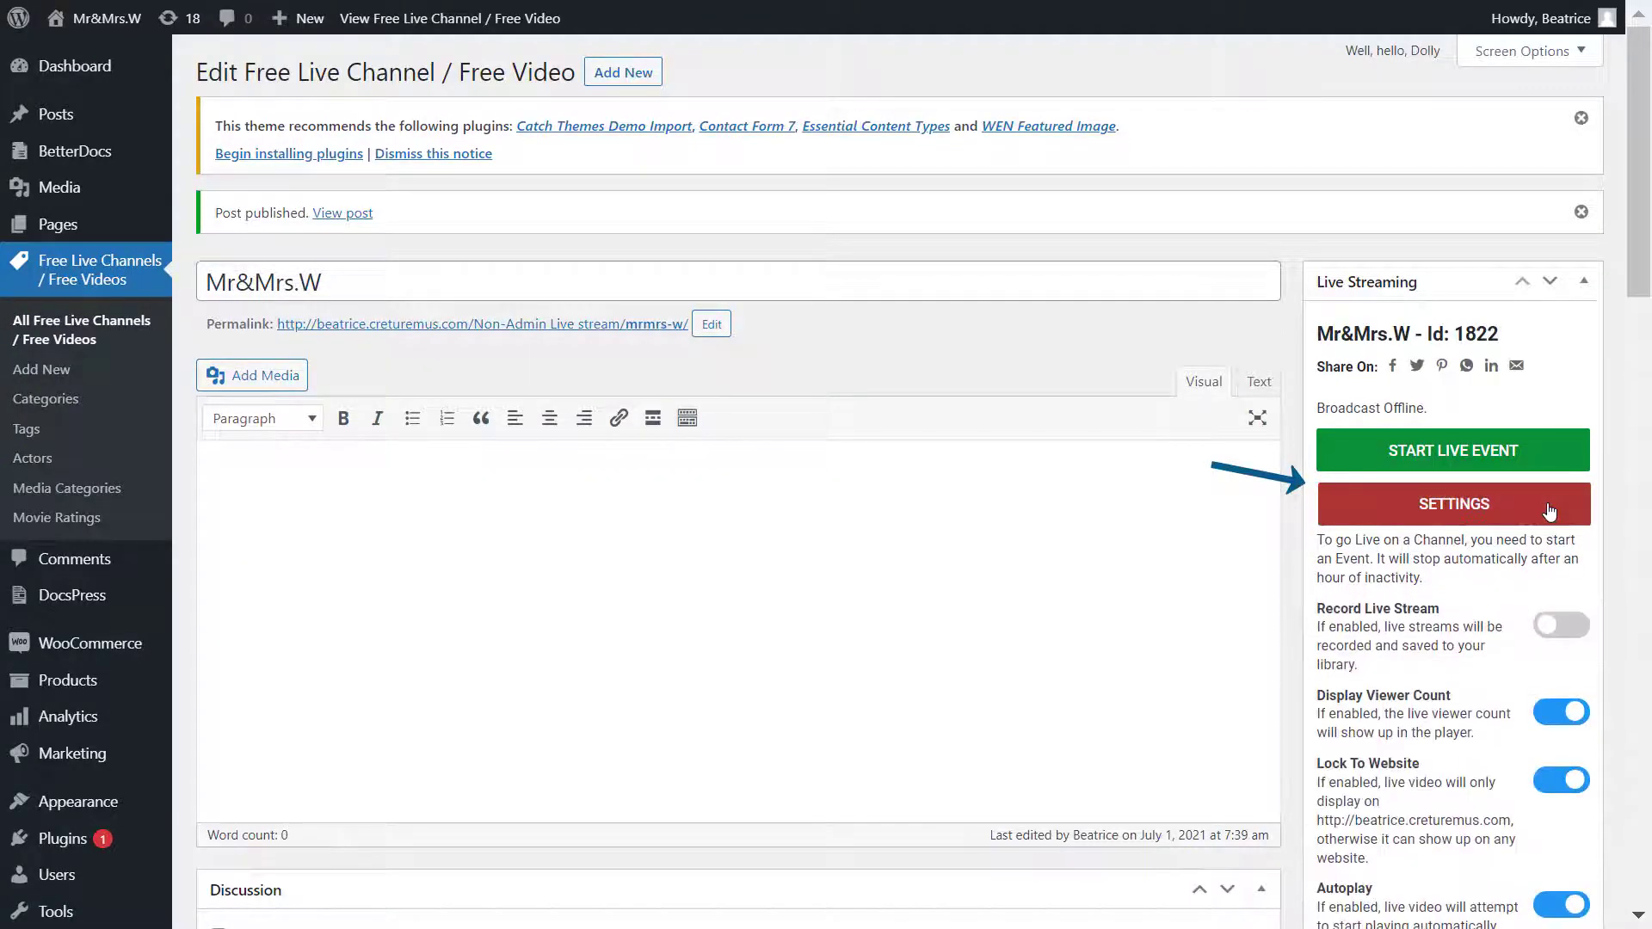
scroll(1548, 499, "down", 2)
scroll(1637, 275, "down", 2)
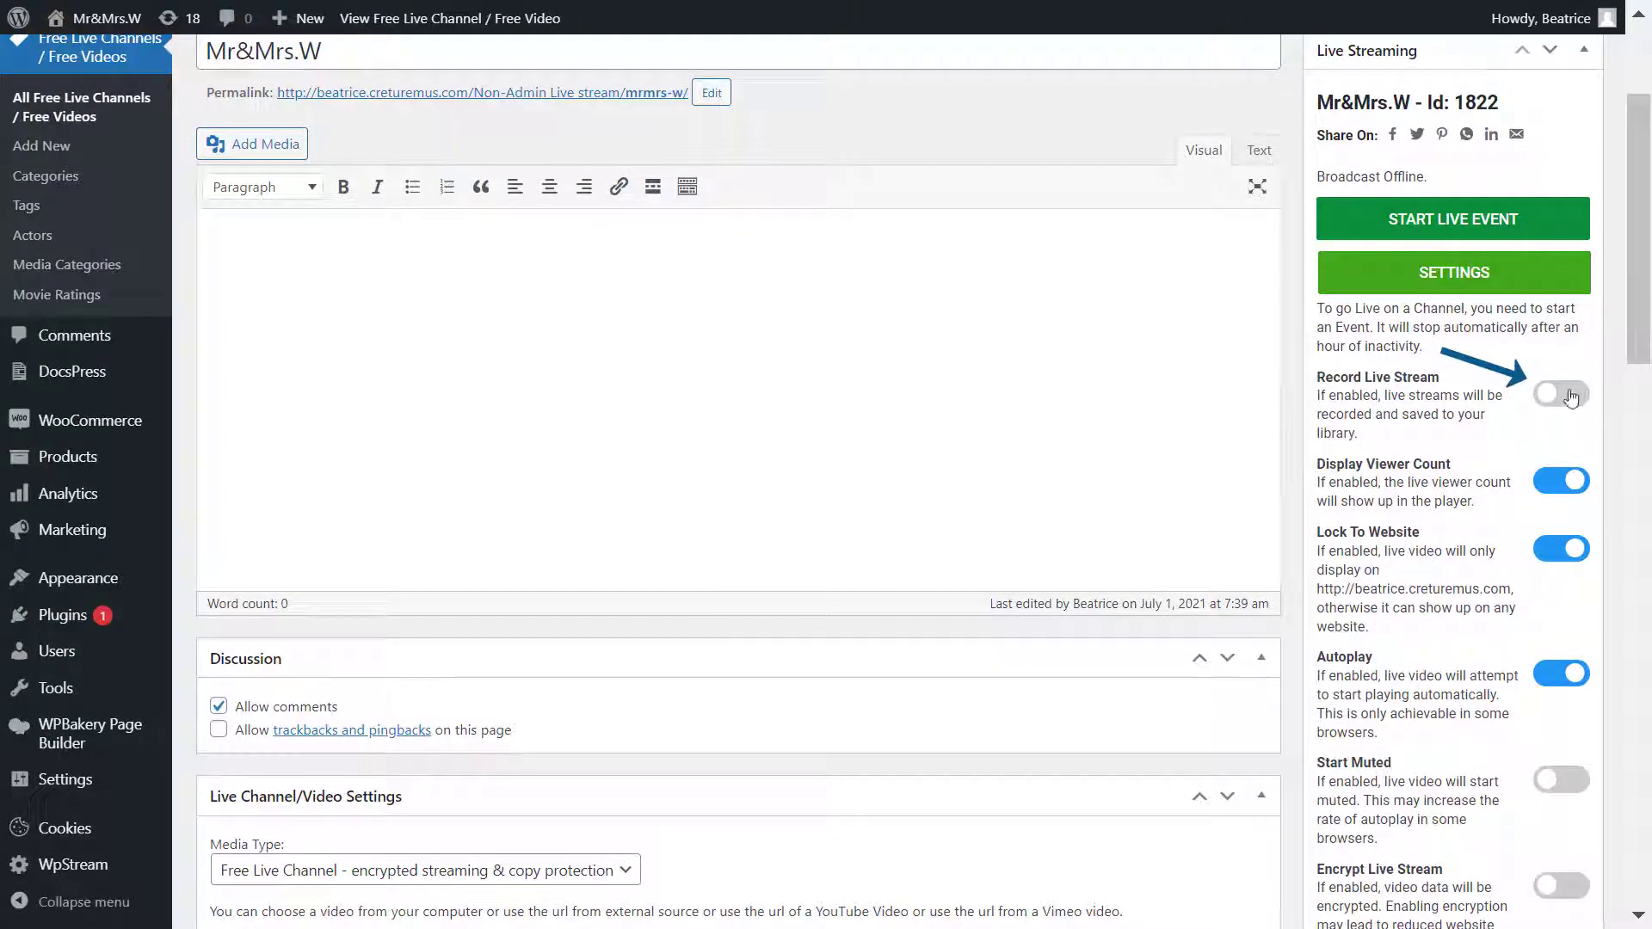
left_click(1573, 398)
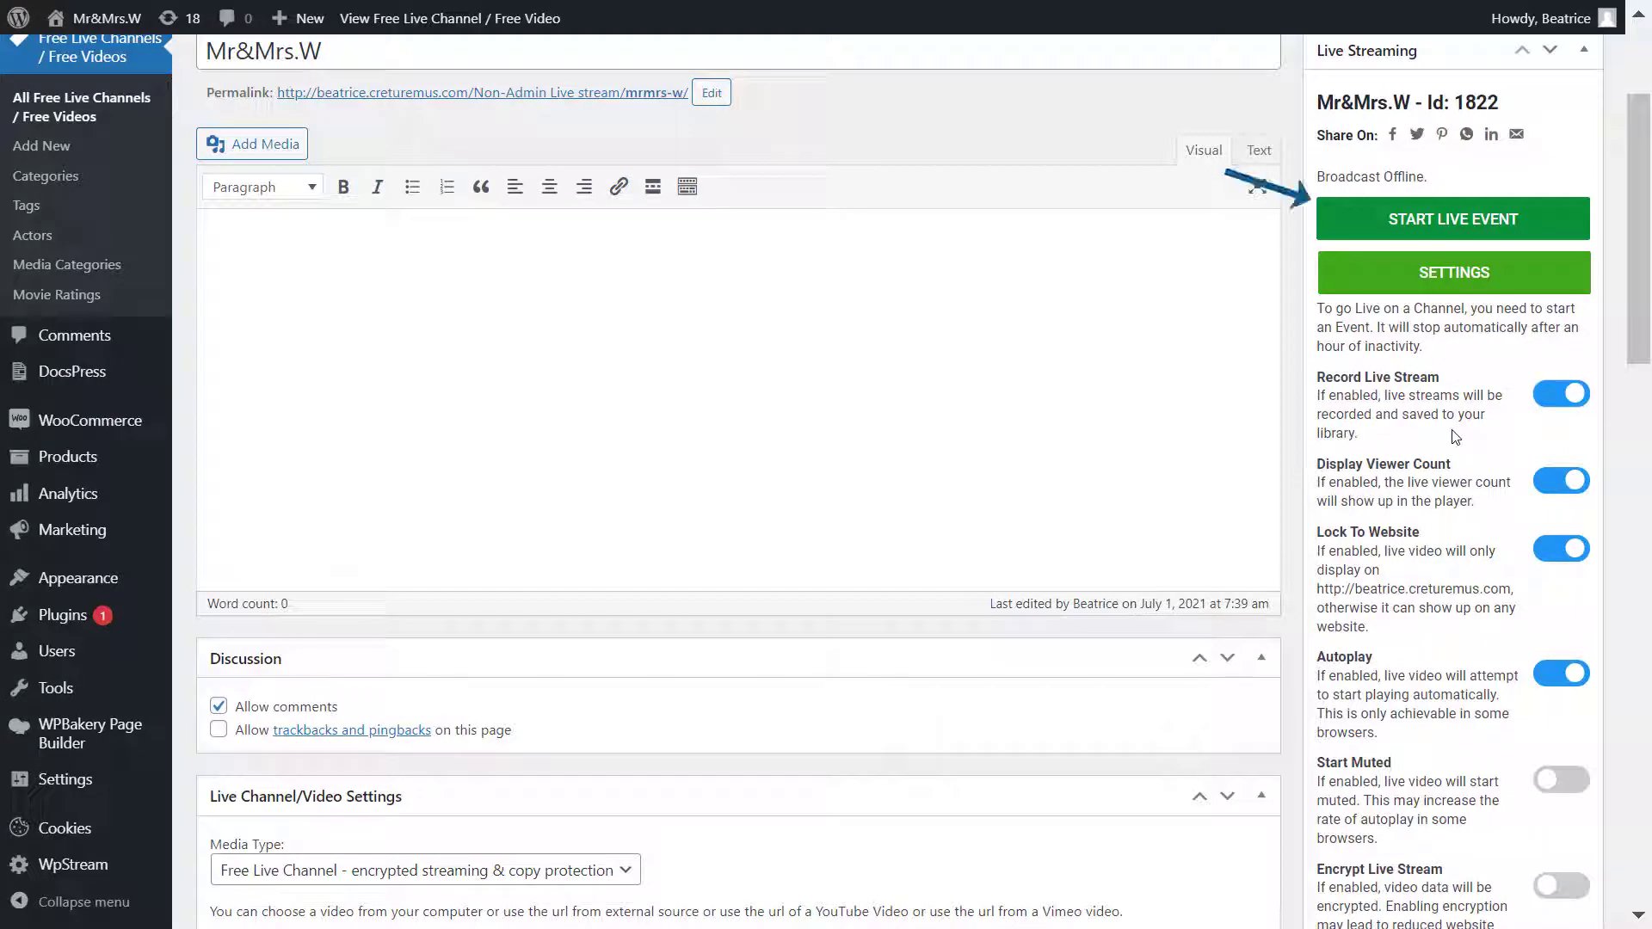
left_click(1533, 224)
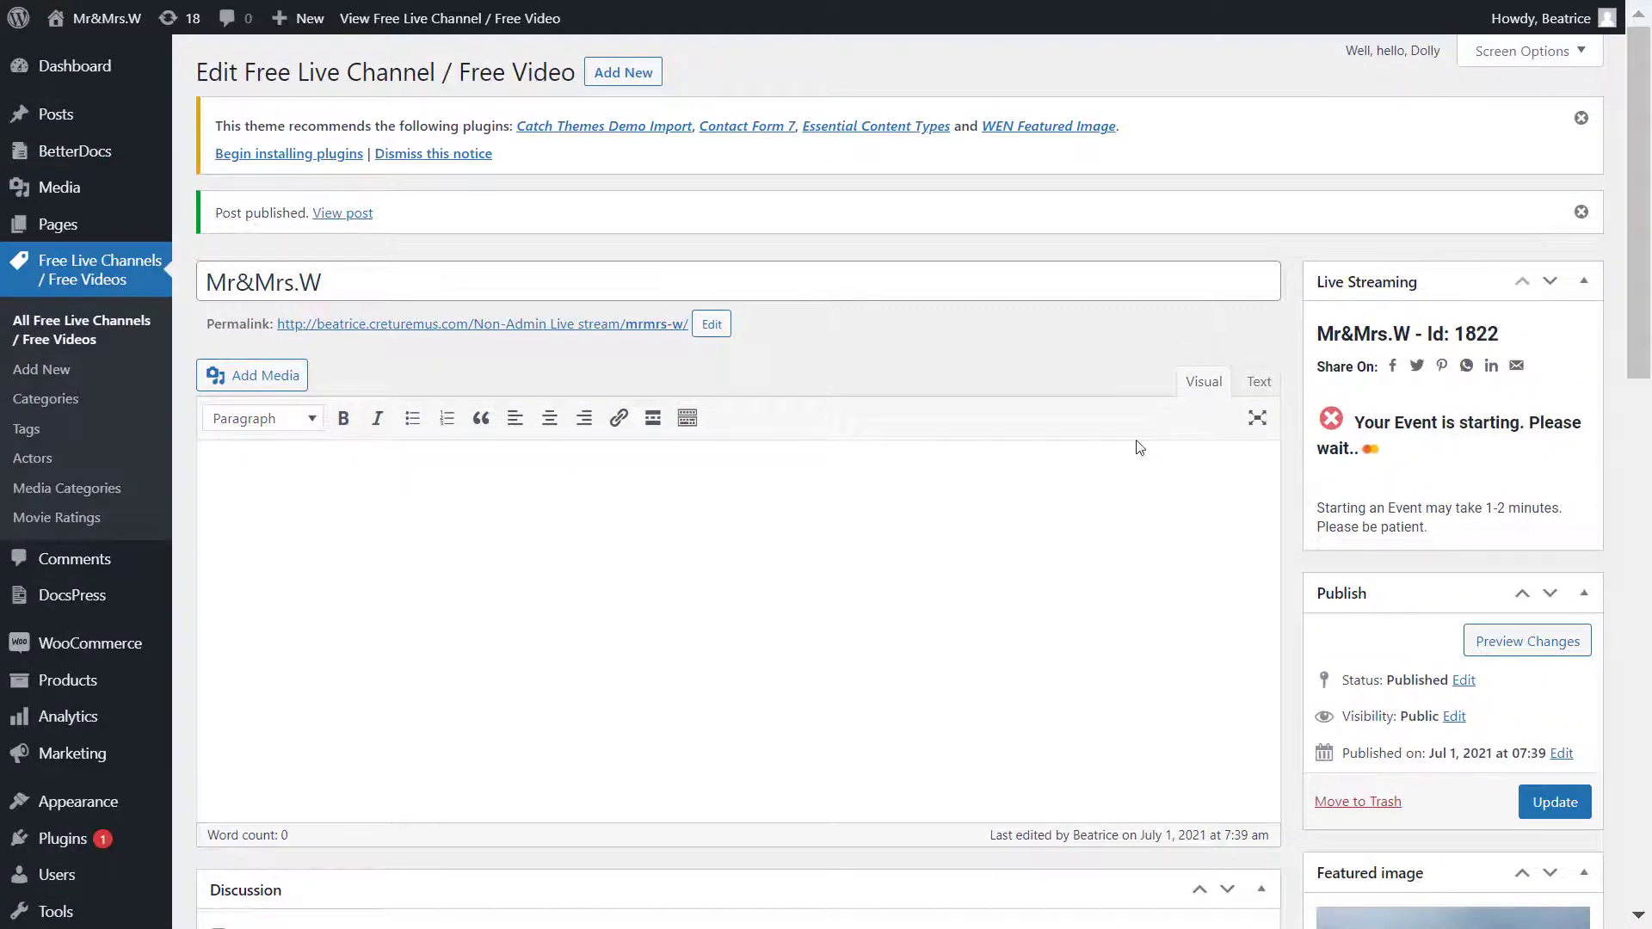
- In OBS, reposition the window, play the media source, and go to Stream settings
key("alt+Tab")
left_click_drag(852, 116, 962, 225)
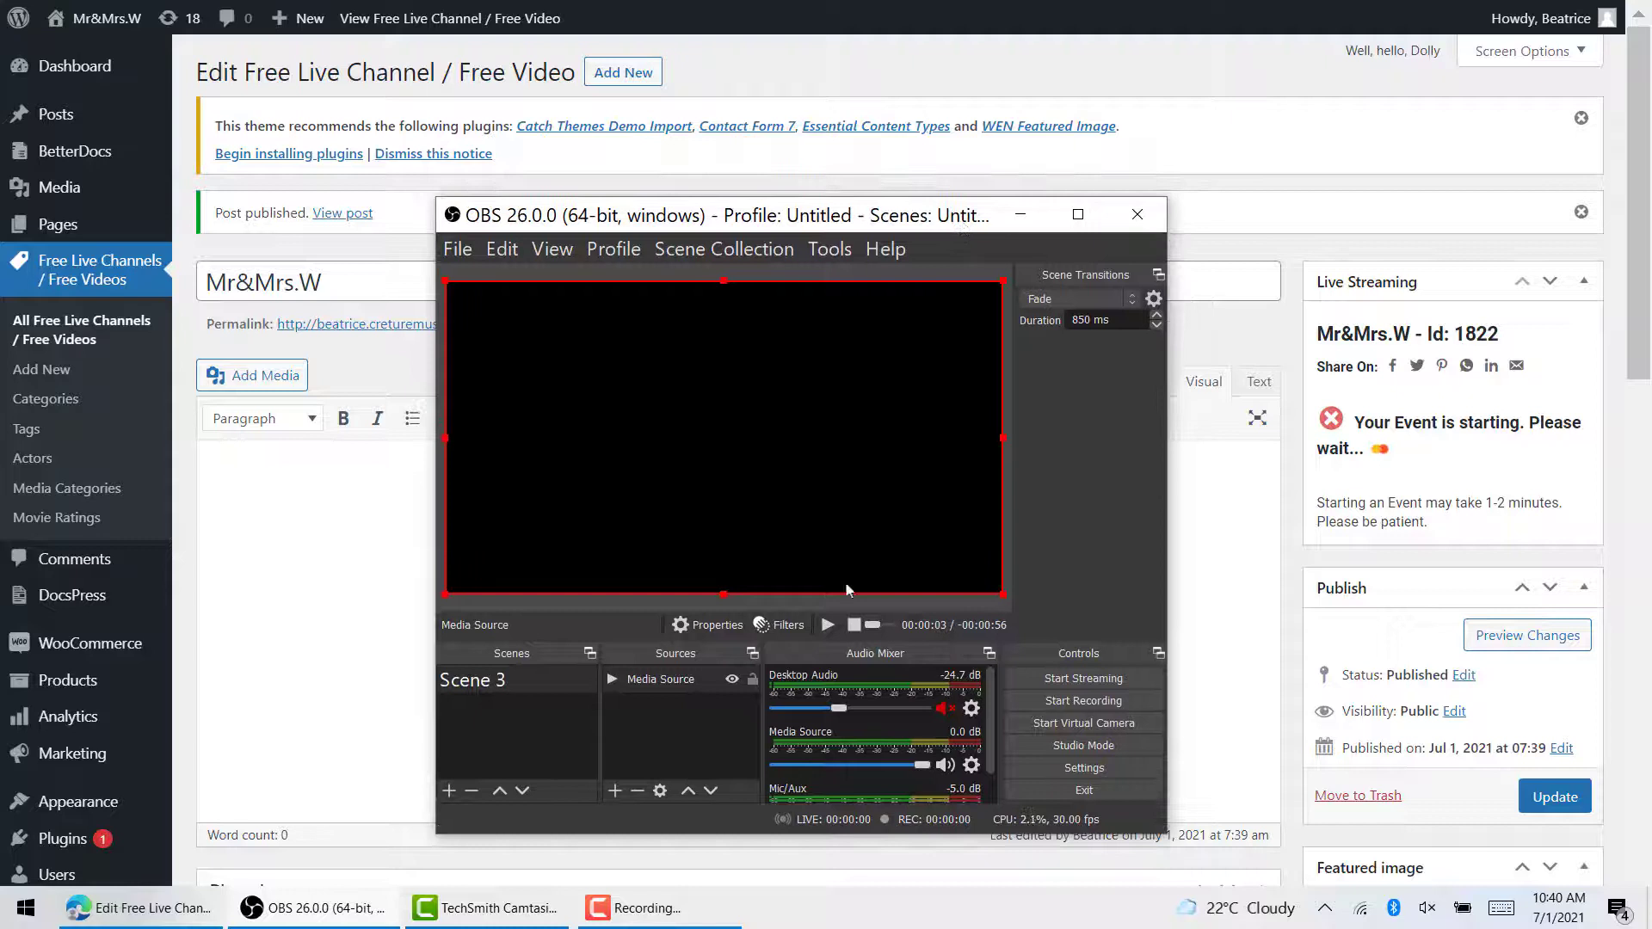
left_click(827, 626)
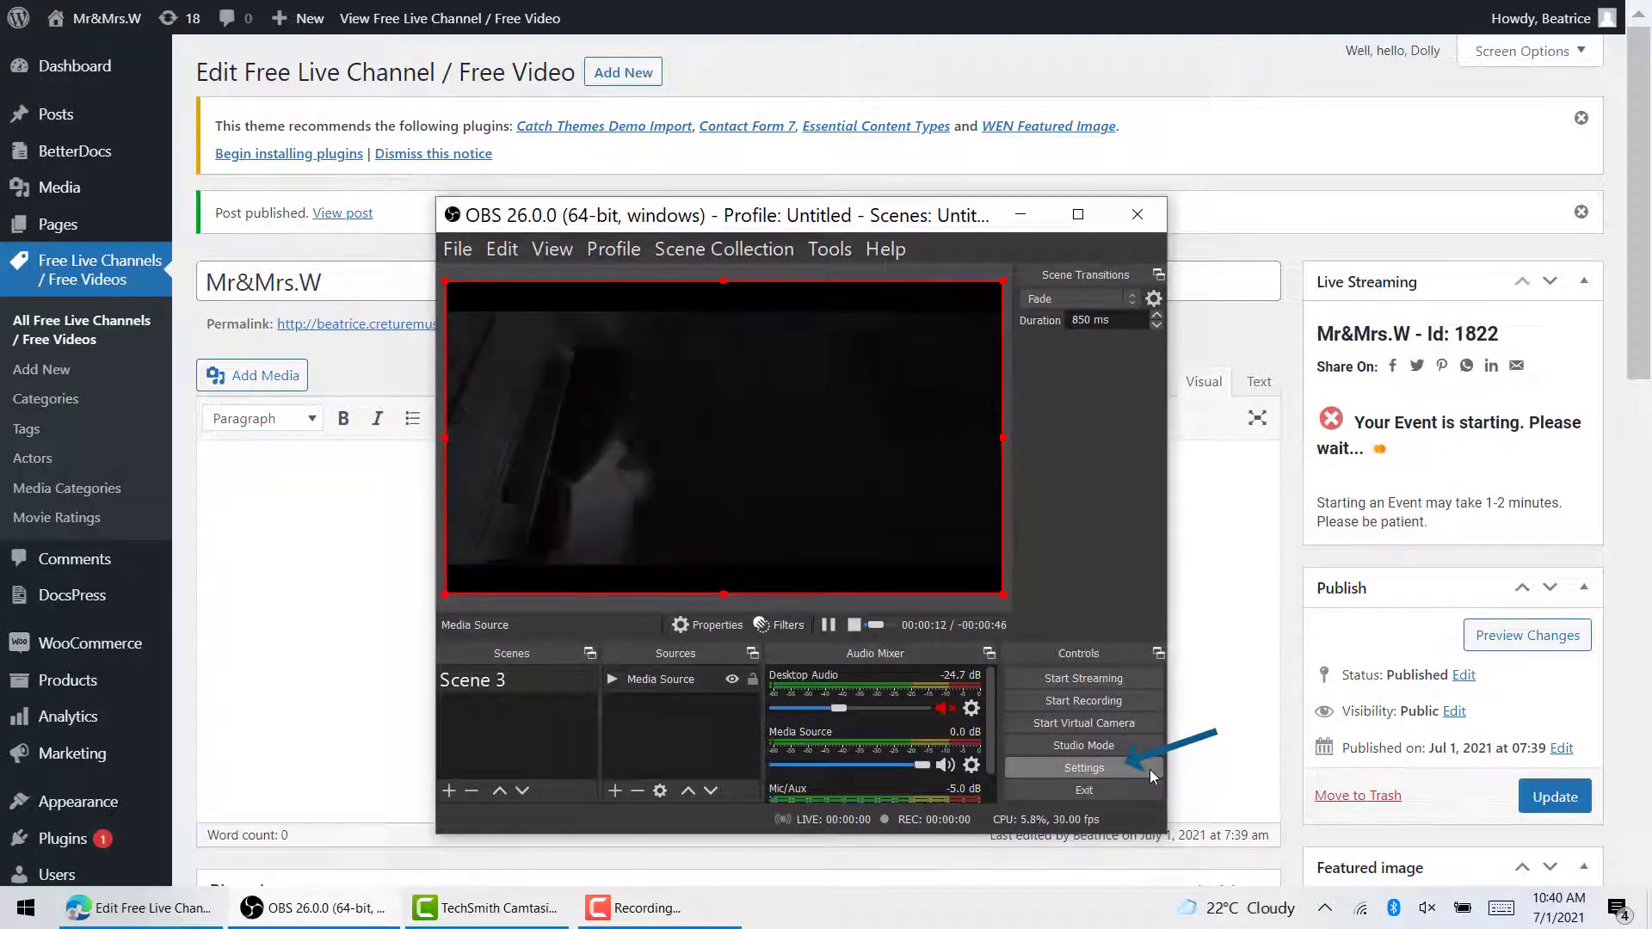
left_click(1150, 770)
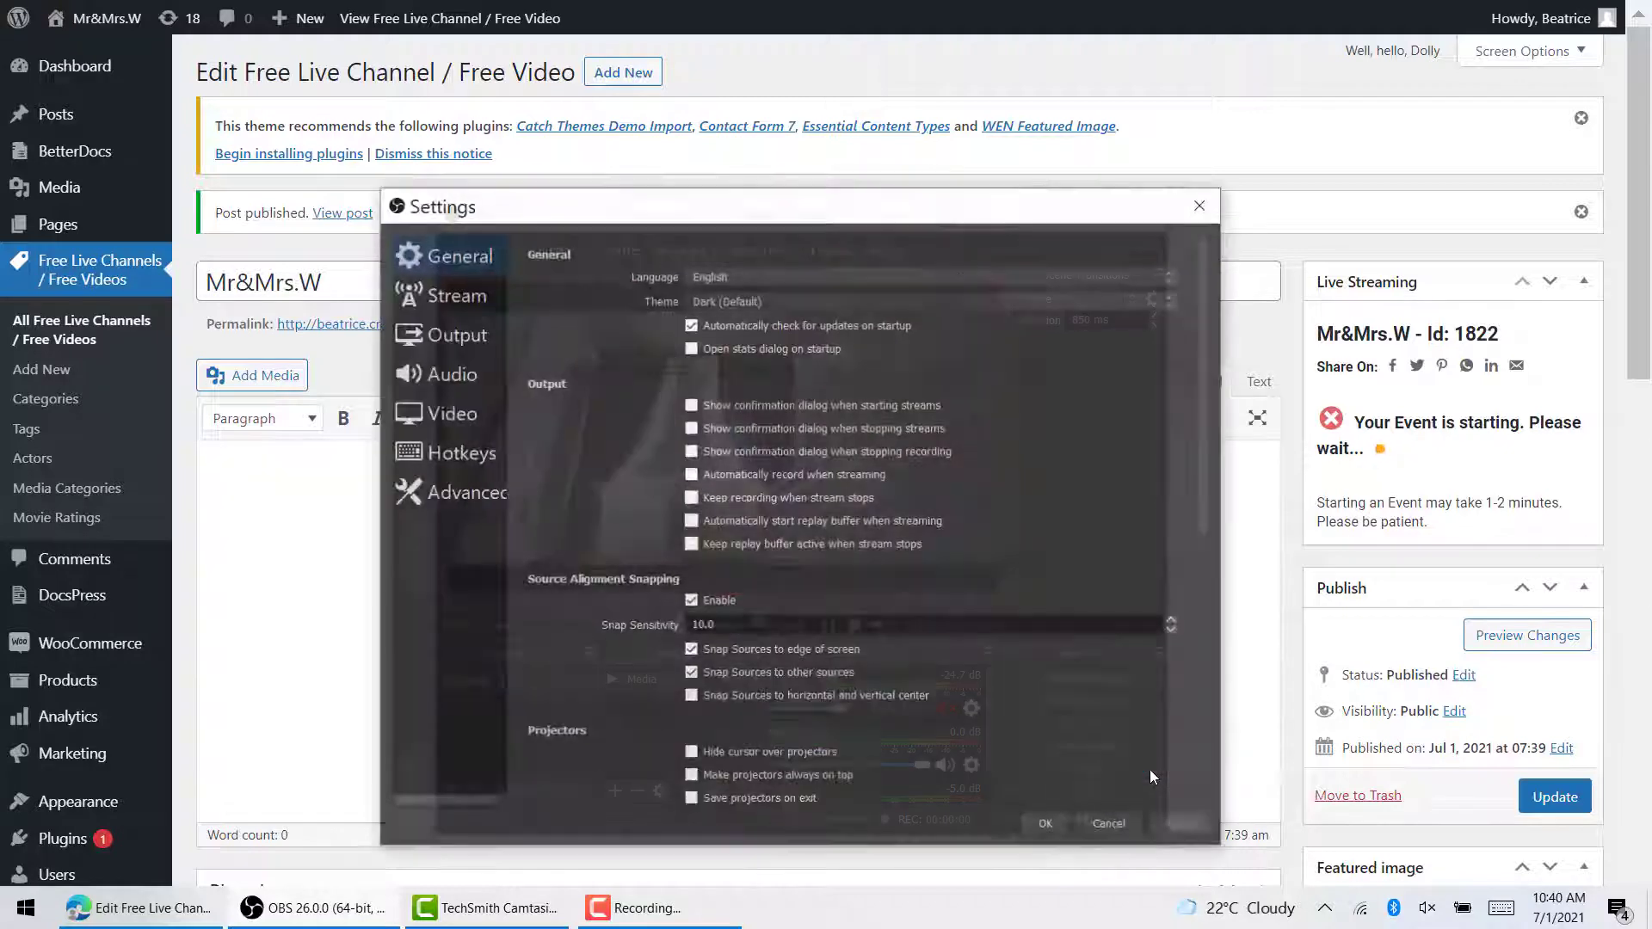
left_click(454, 295)
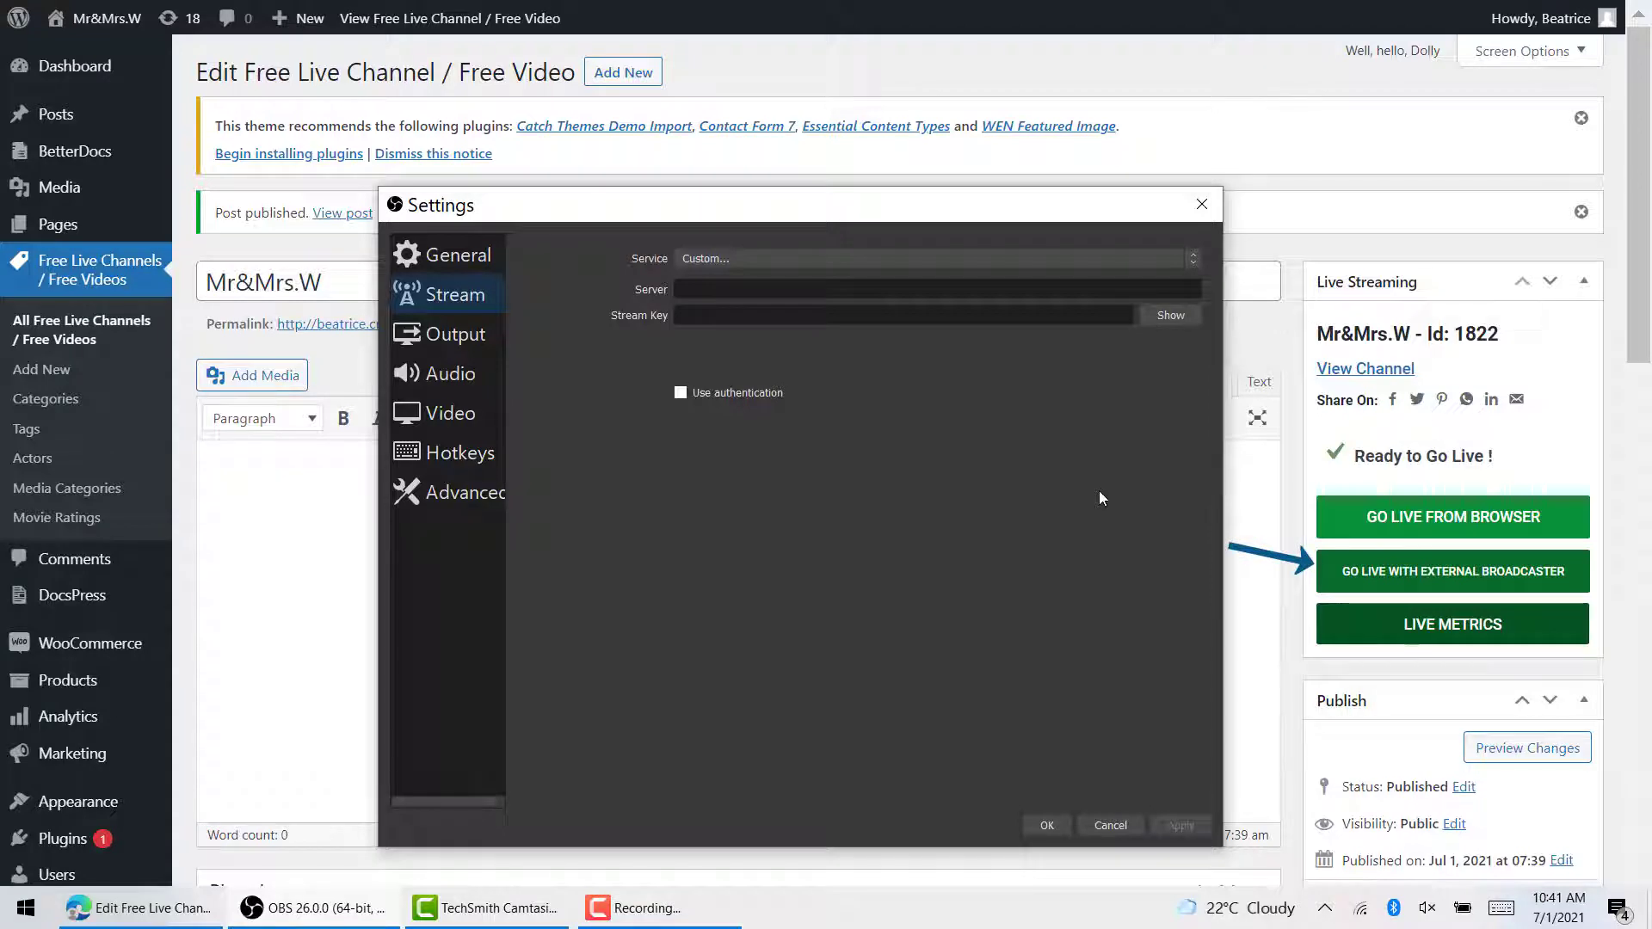
- Paste server rtmp://18.208.114.22/wpstream/ and the channel's stream key into OBS, then confirm
left_click(1575, 580)
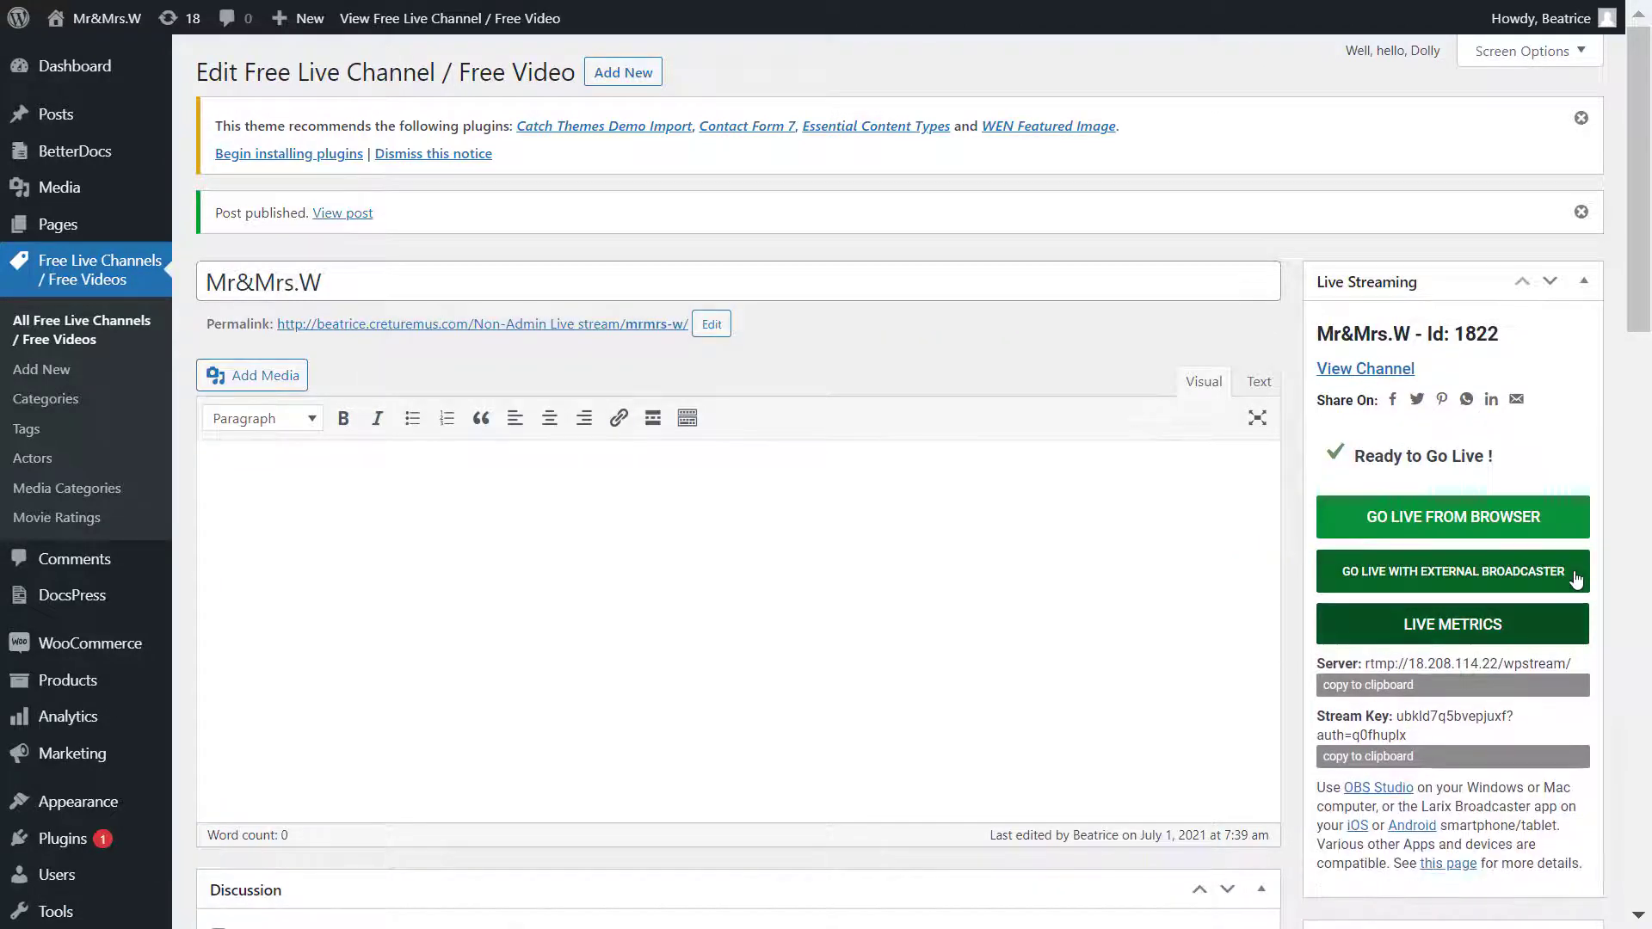
scroll(1574, 580, "down", 1)
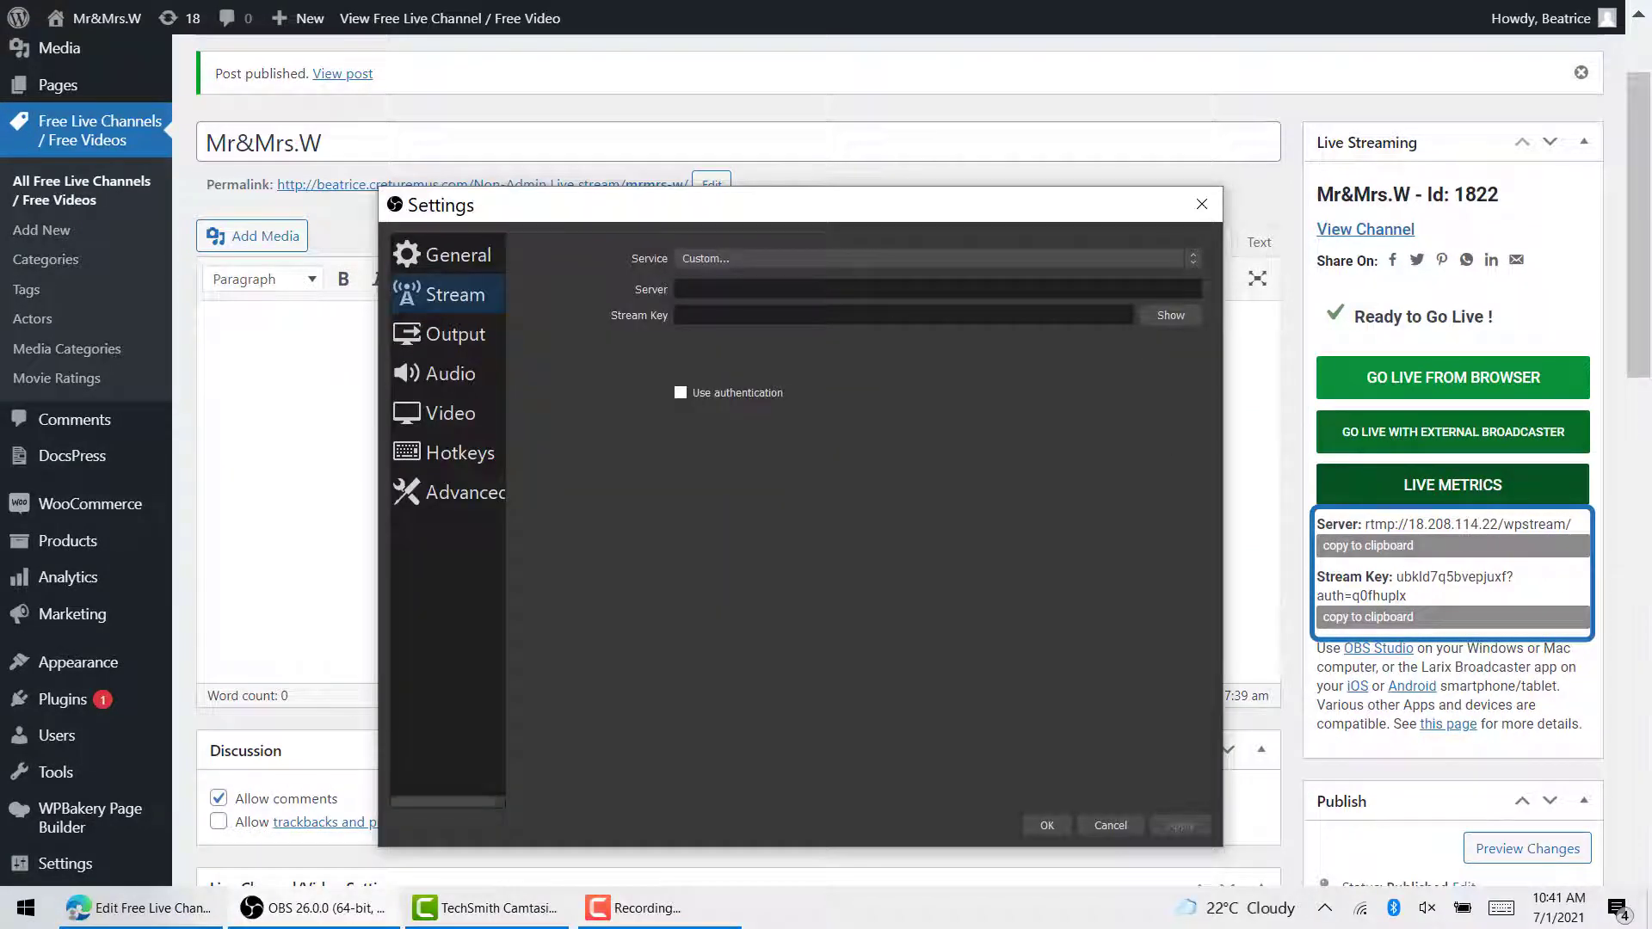
type("rtmp://18.208.114.22/wpstream/")
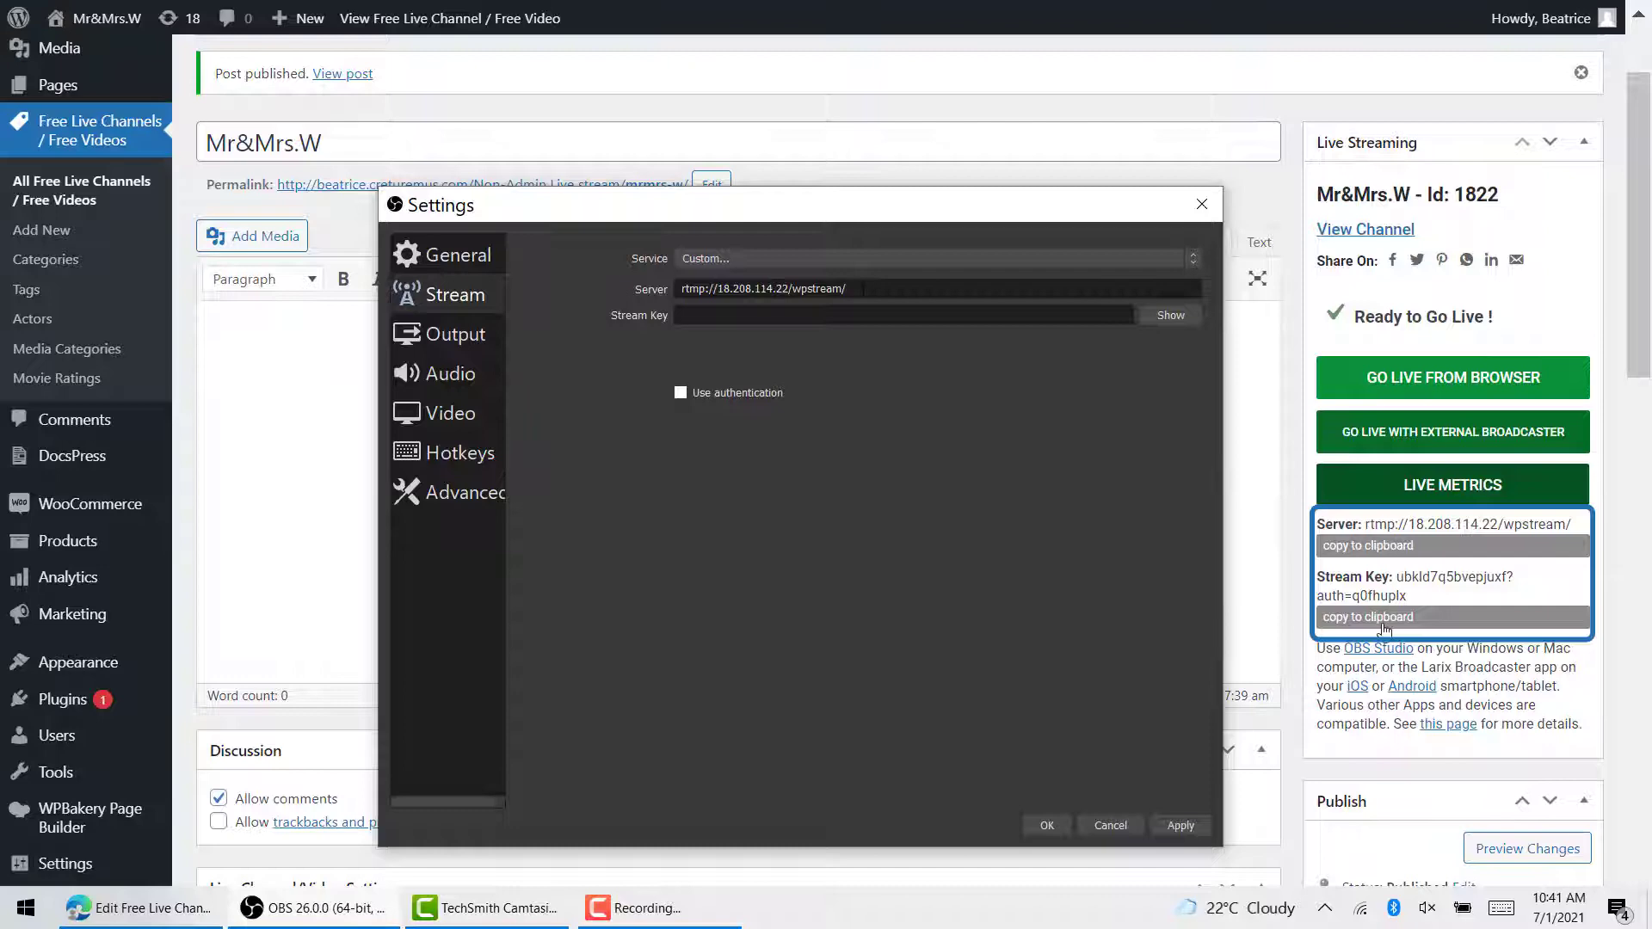
left_click(1383, 620)
left_click(316, 907)
left_click(903, 315)
key("ctrl+v")
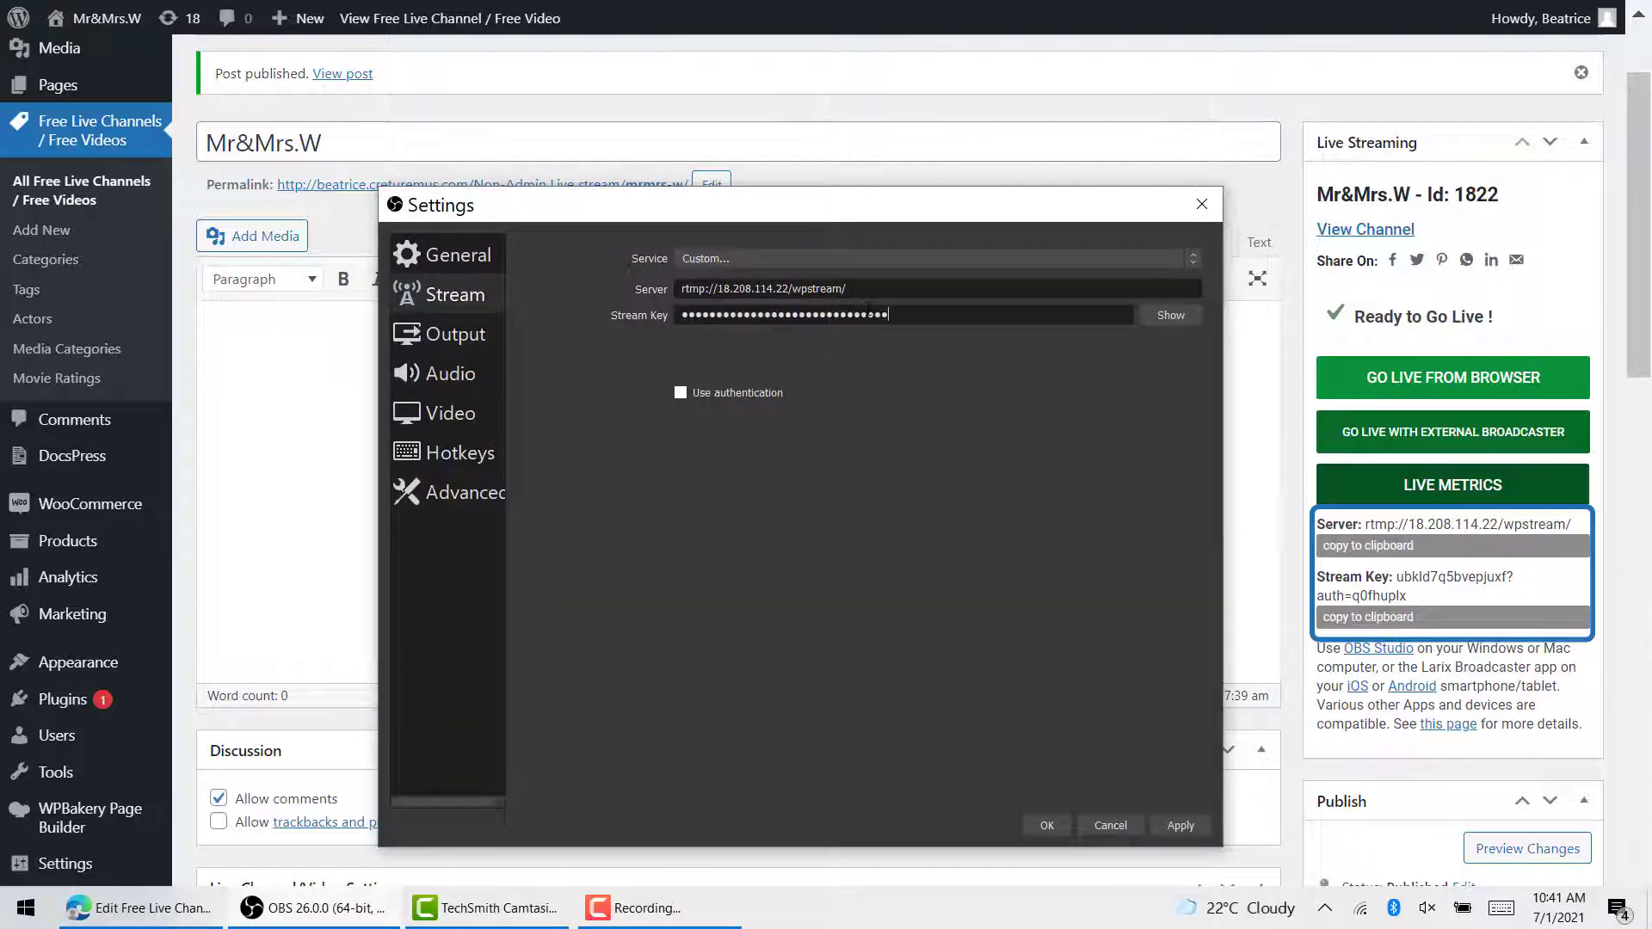
left_click(1047, 826)
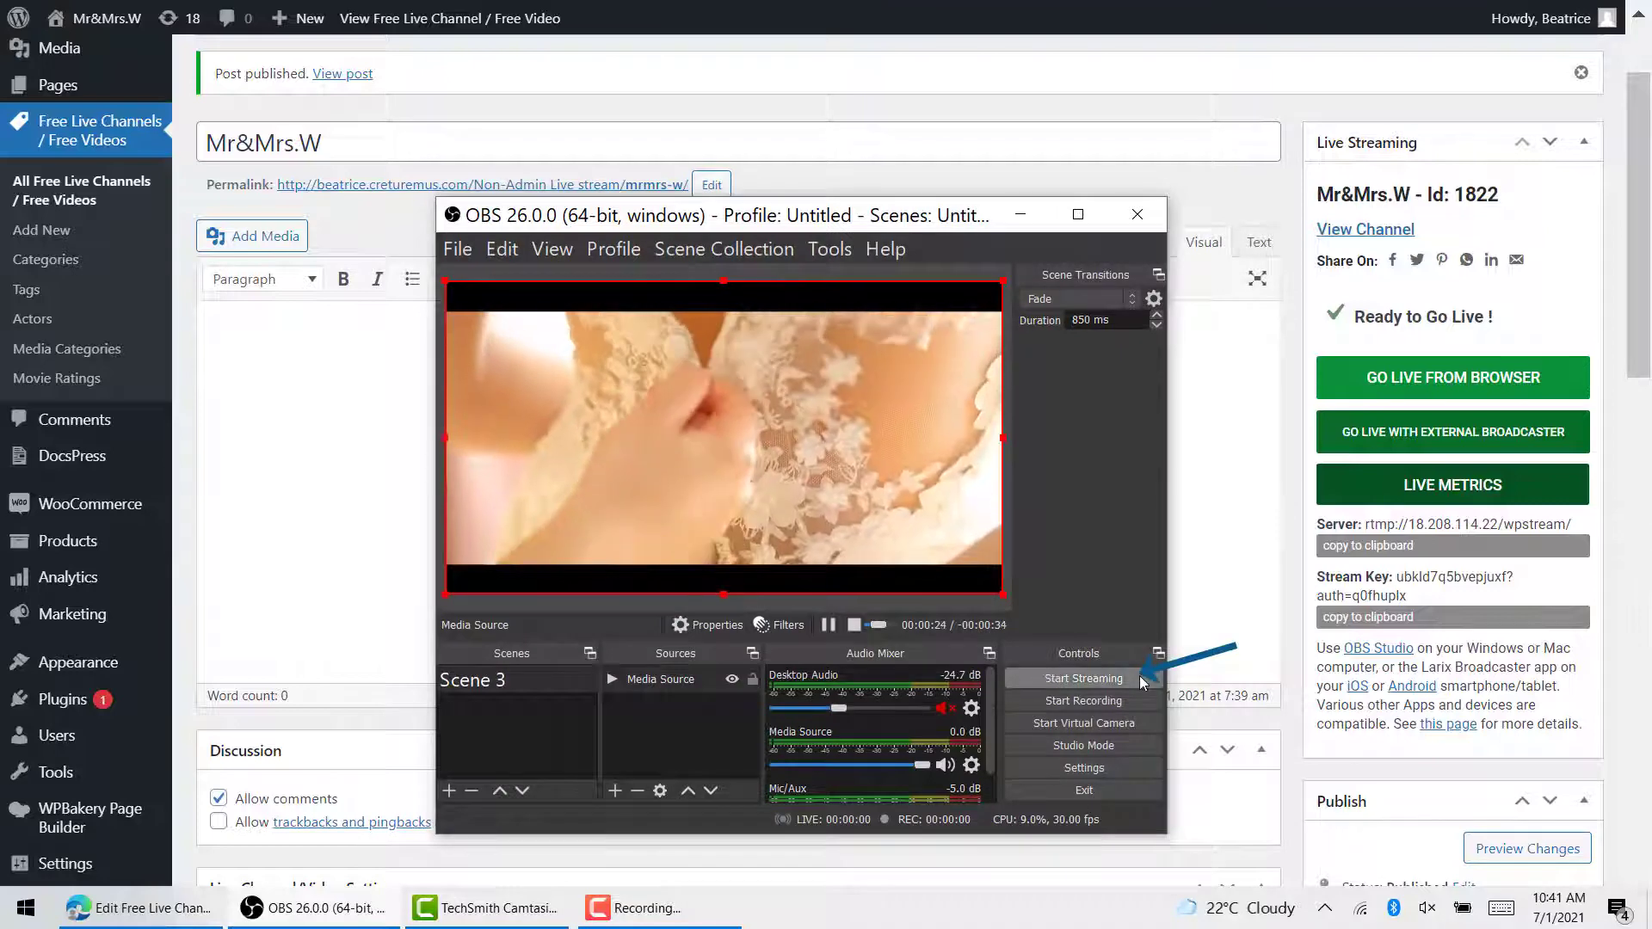
- Start streaming the wedding video from OBS to the Mr&Mrs.W channel
left_click(1084, 678)
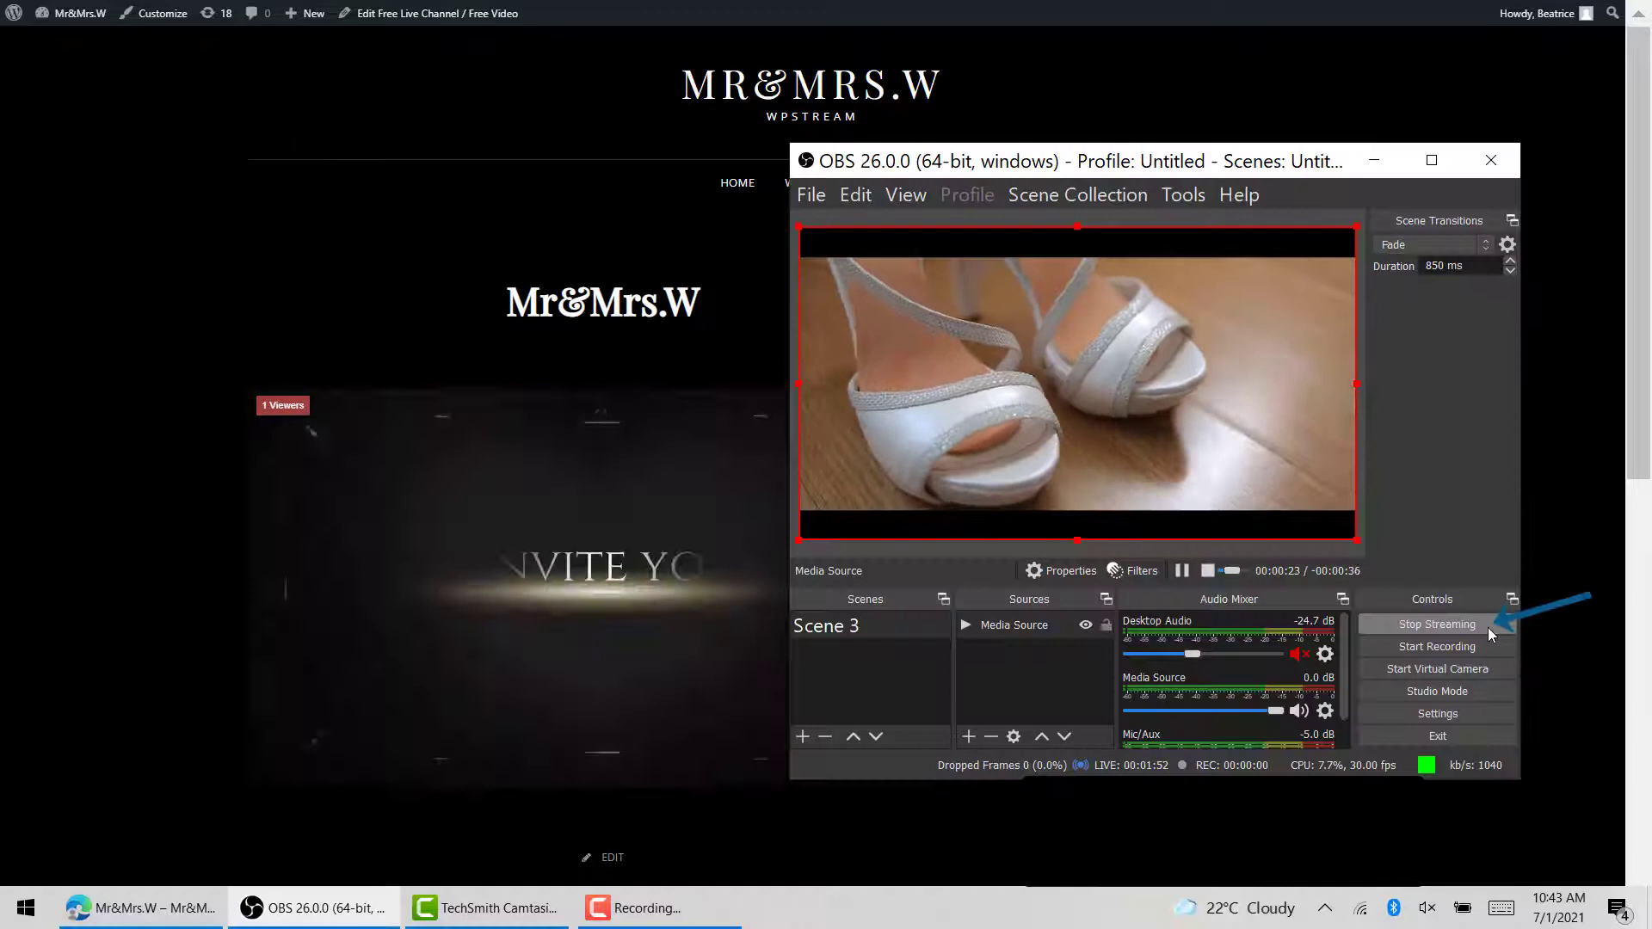
- Stop the OBS broadcast, leaving Mr&Mrs.W paused, and return to the WordPress dashboard
left_click(1489, 627)
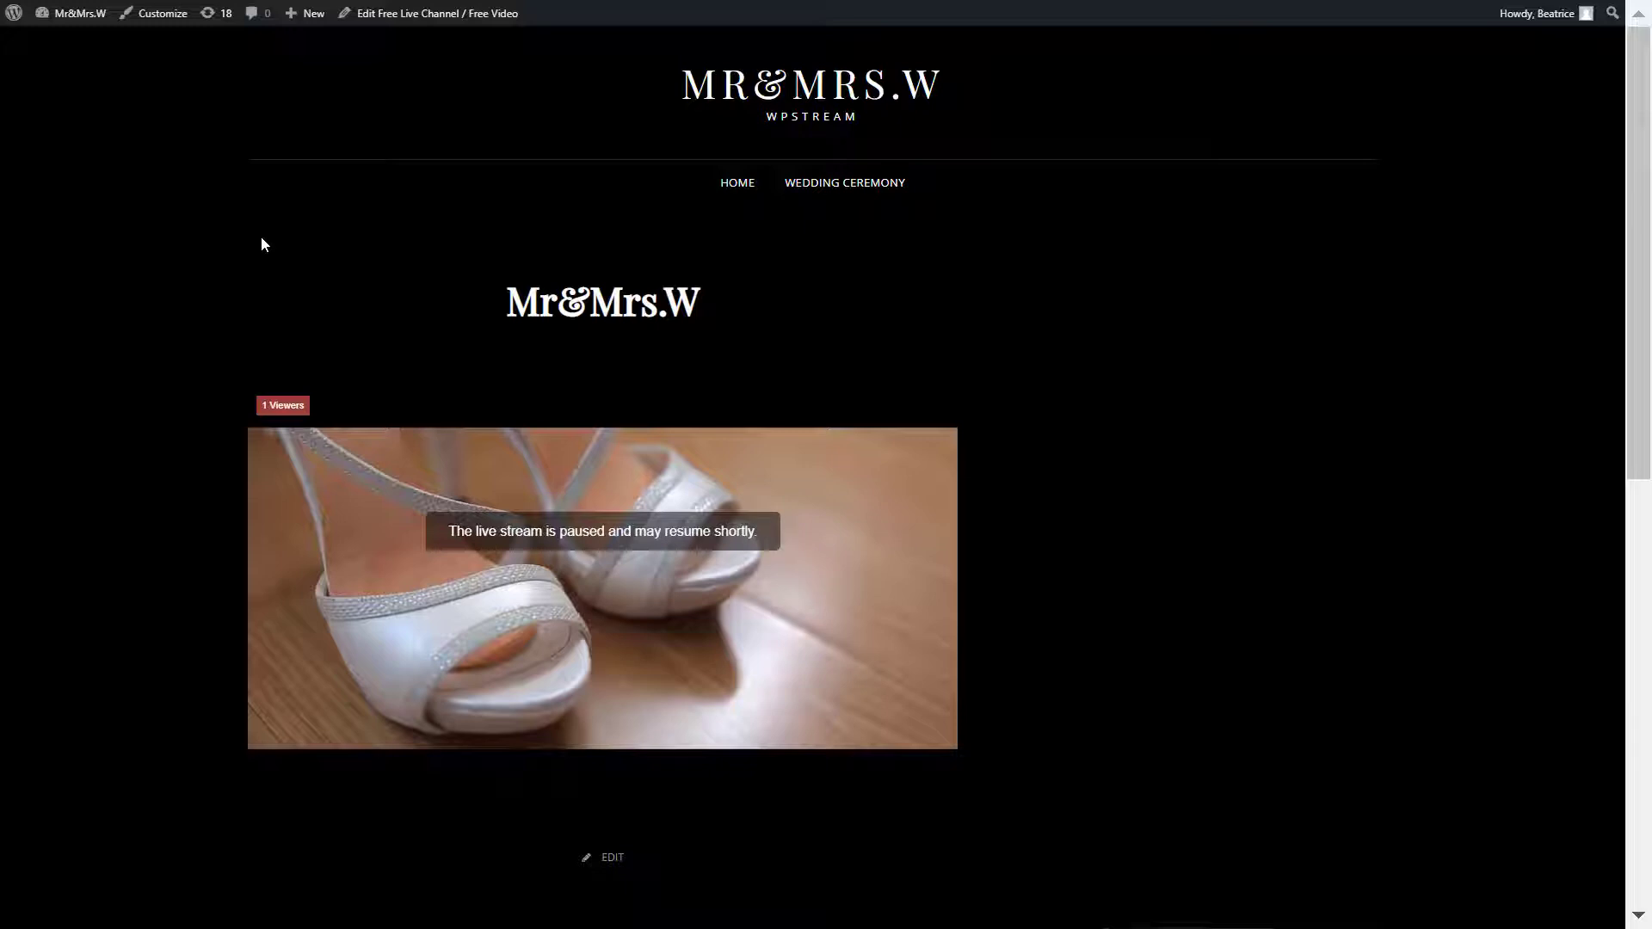
left_click(16, 13)
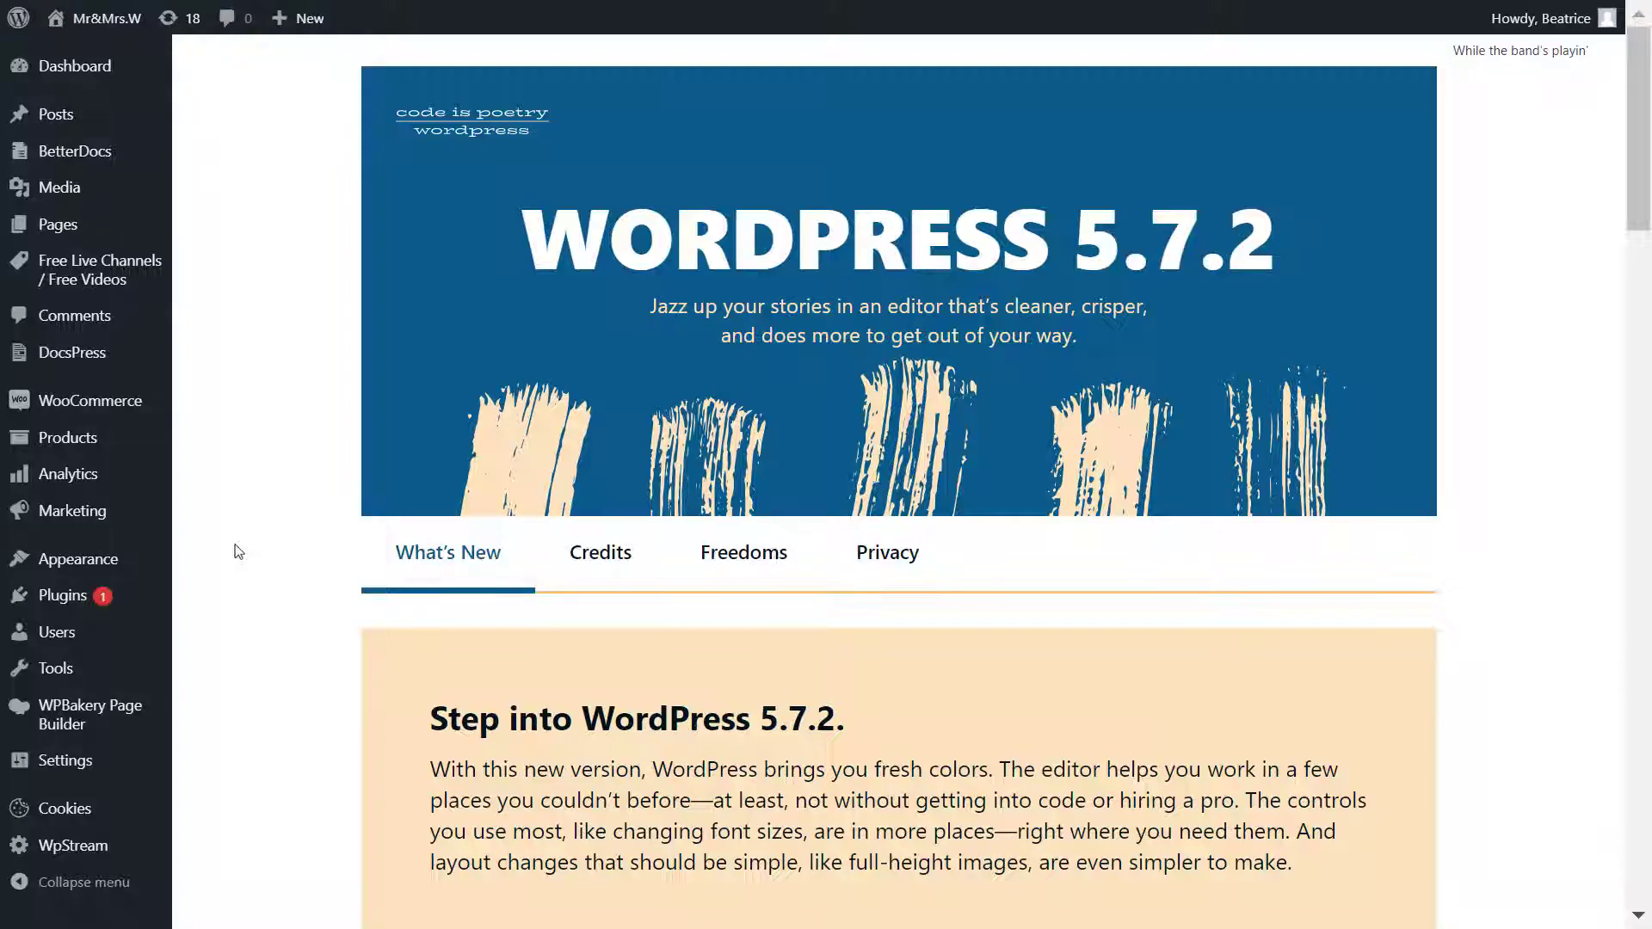
mouse_move(73, 846)
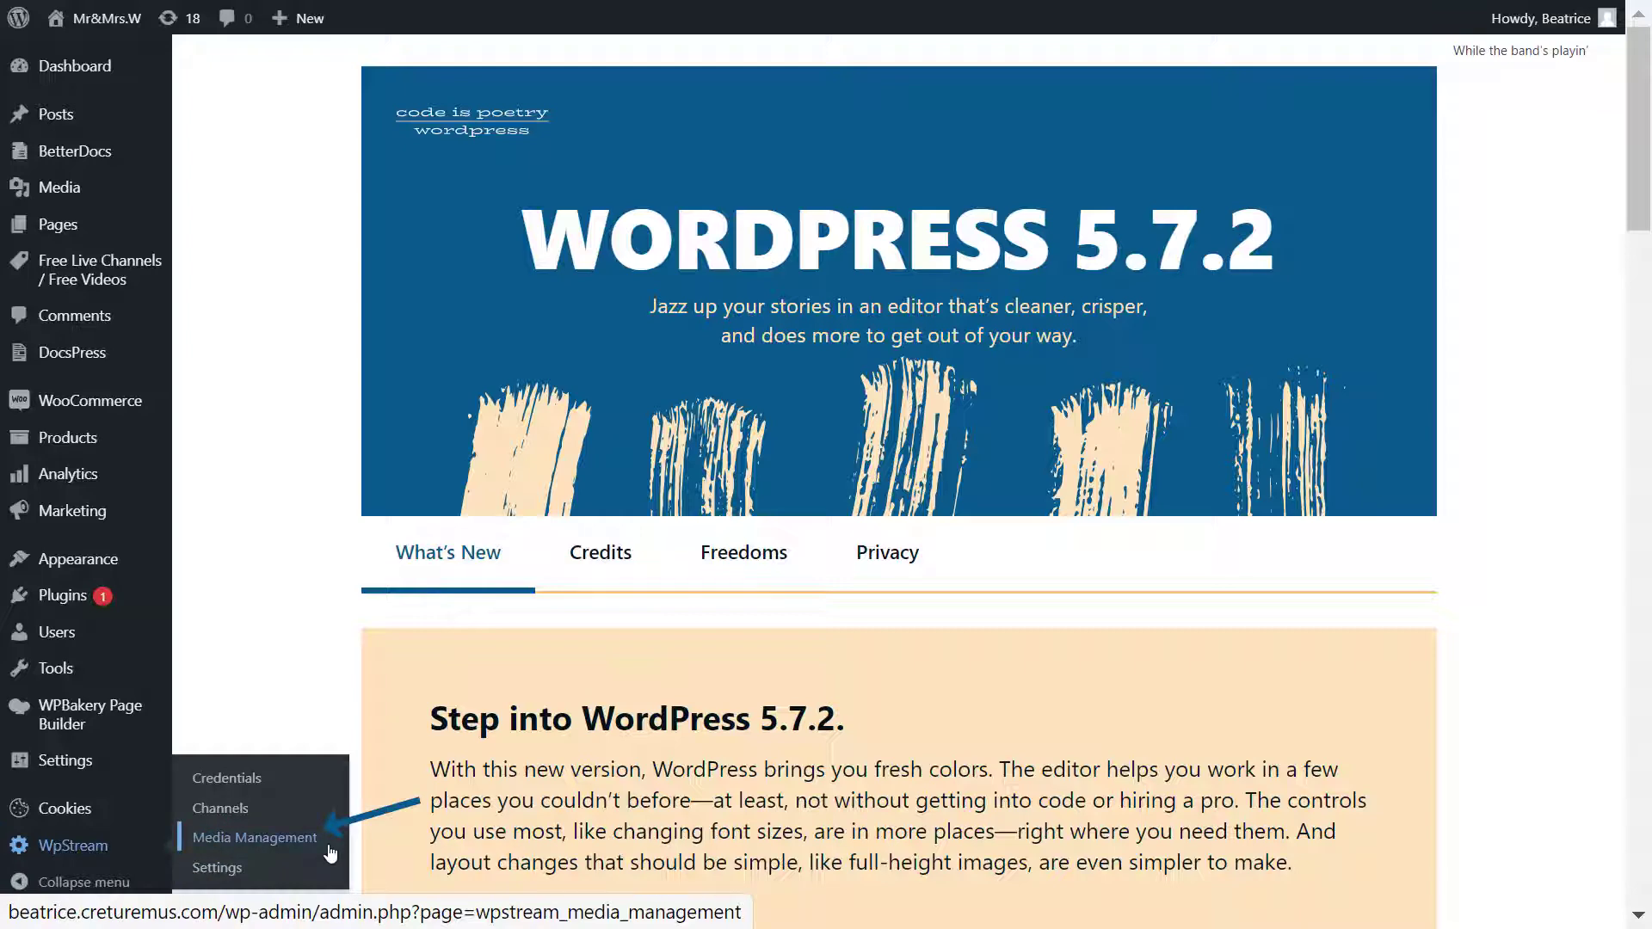
- In Media Management, make a free VOD 'Mr&Mrs.W Wedding Ceremony' from the recording and publish it
left_click(330, 851)
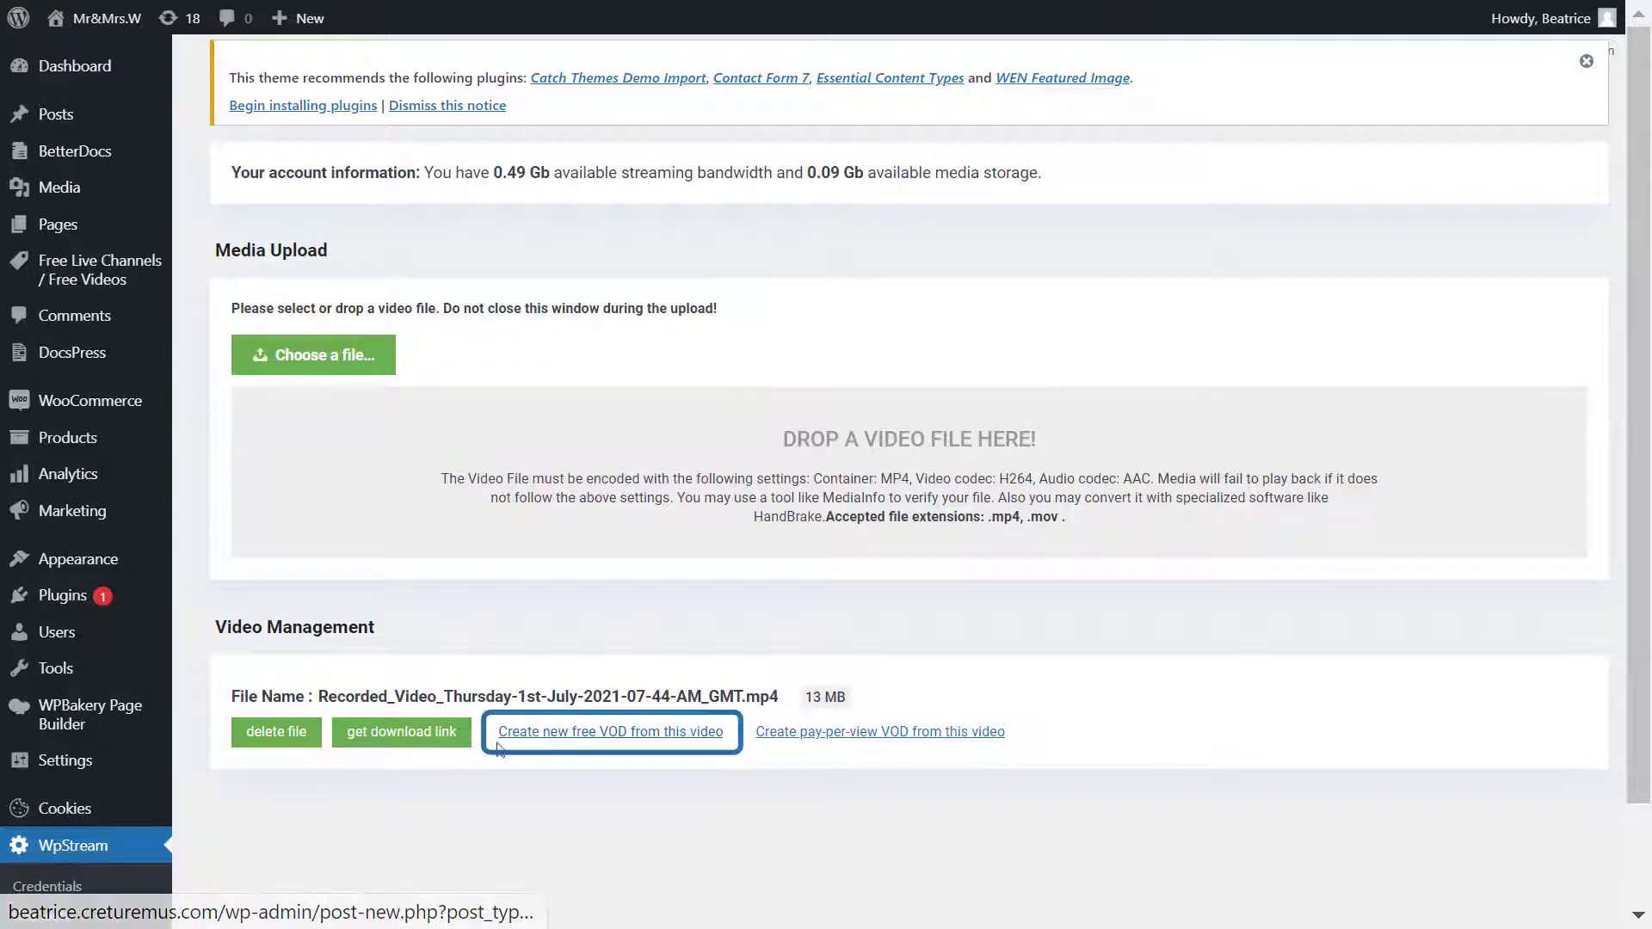
left_click(587, 731)
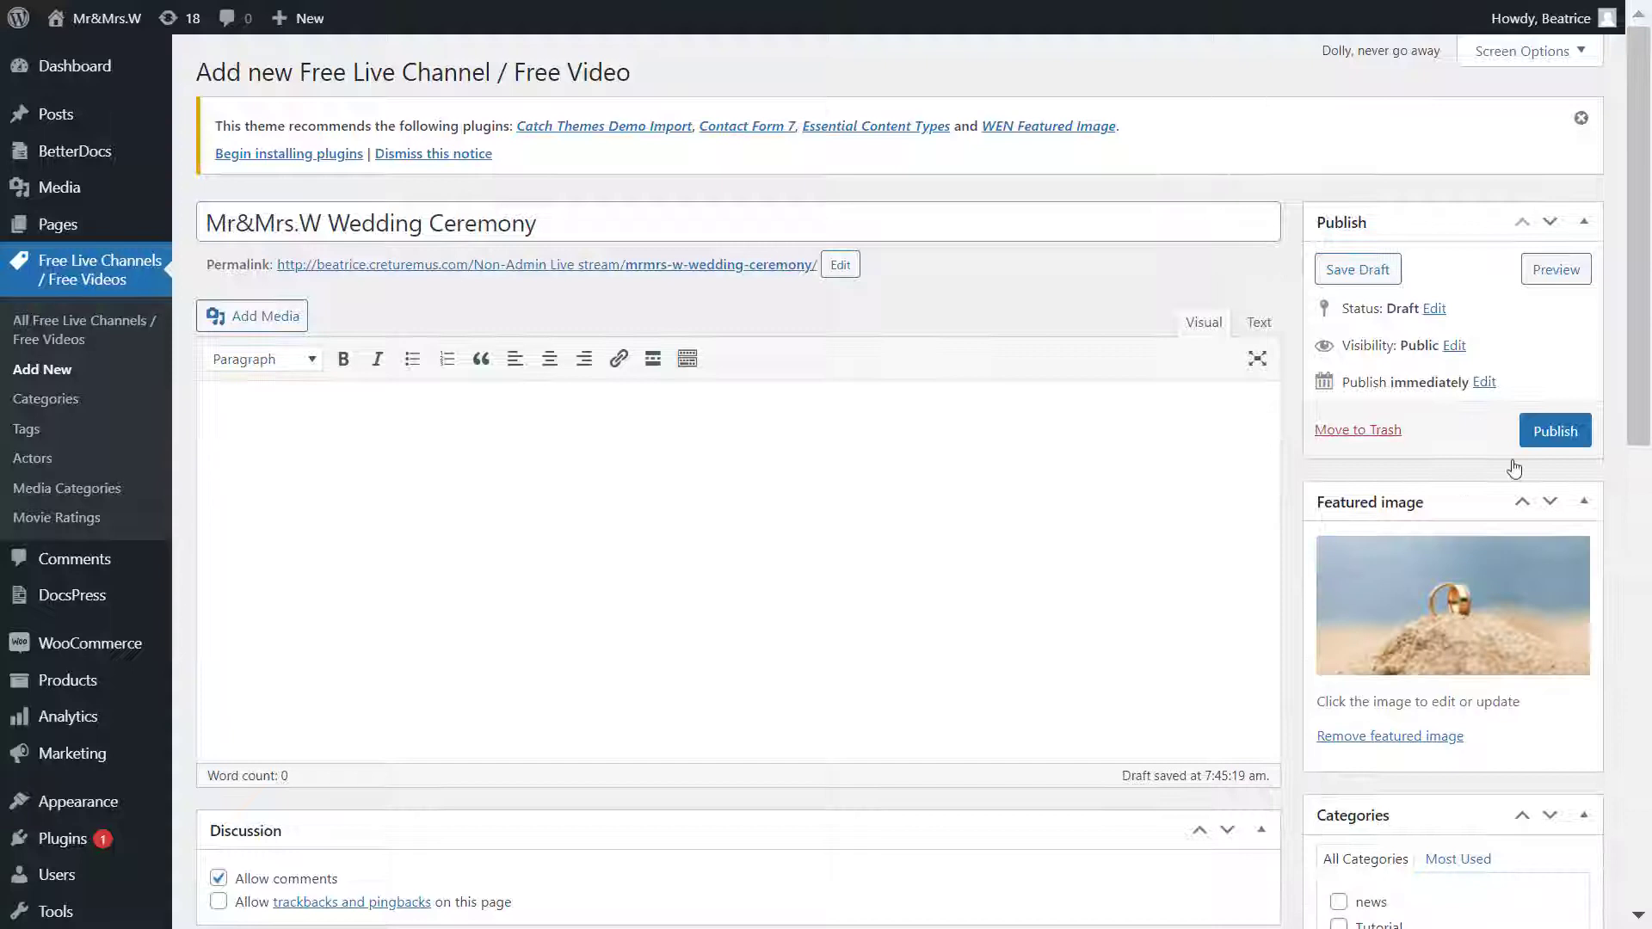
left_click(1556, 431)
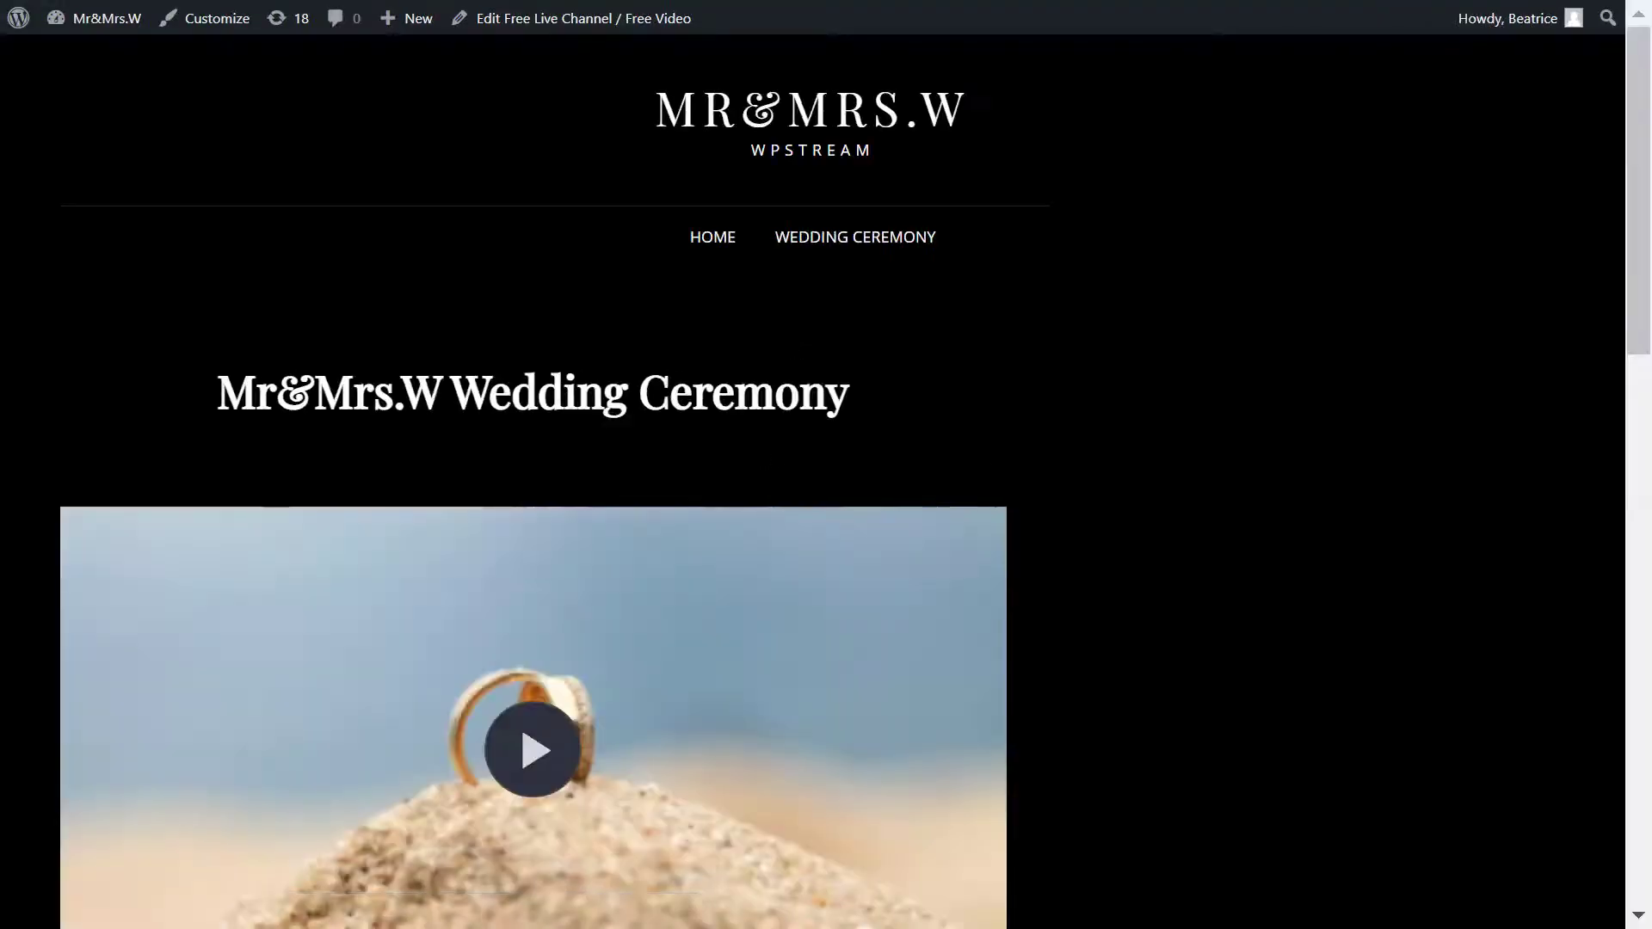
scroll(761, 450, "down", 3)
- Play the ceremony video, seek to 0:51, 1:05 and back, then try fullscreen
left_click(535, 606)
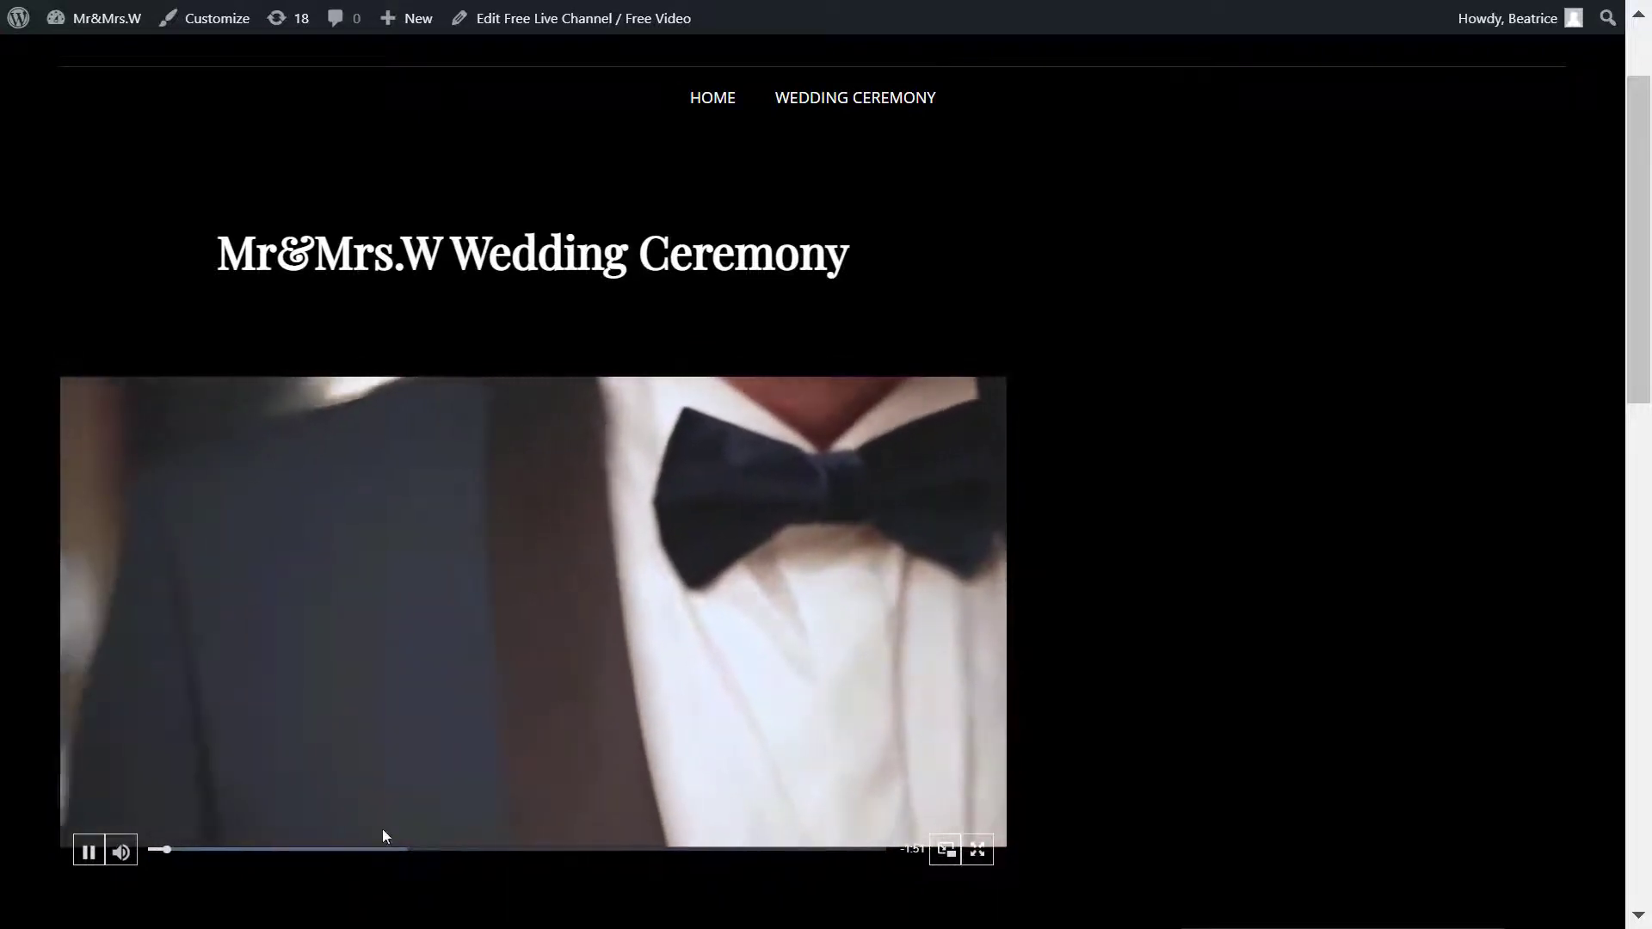
left_click(482, 848)
left_click(583, 850)
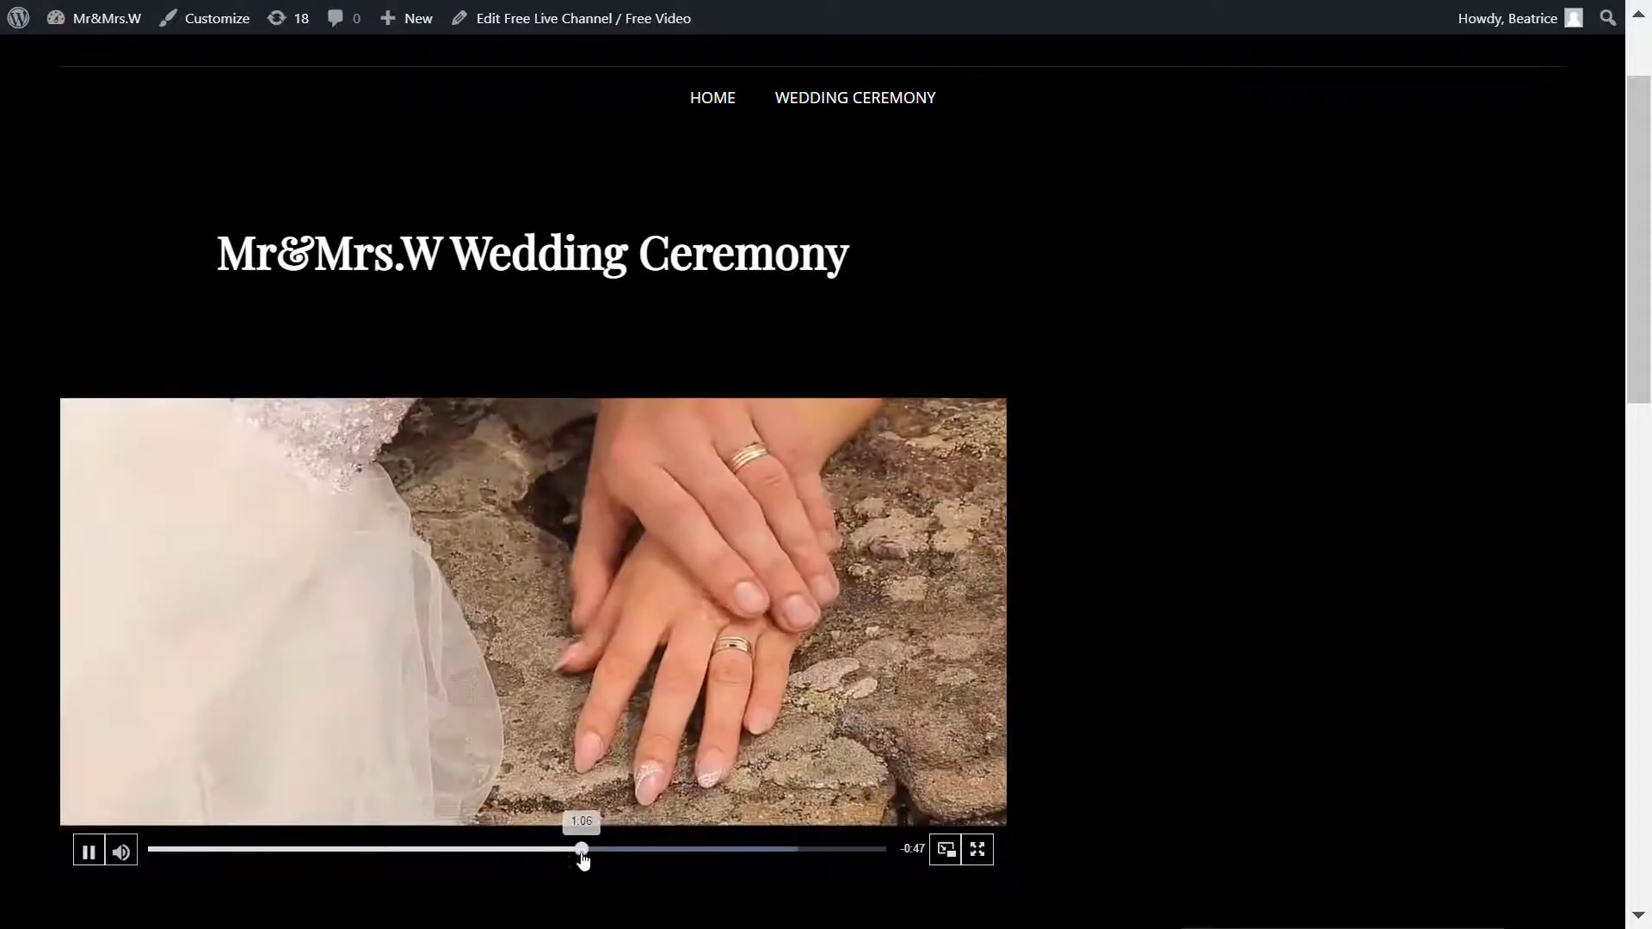
left_click(247, 850)
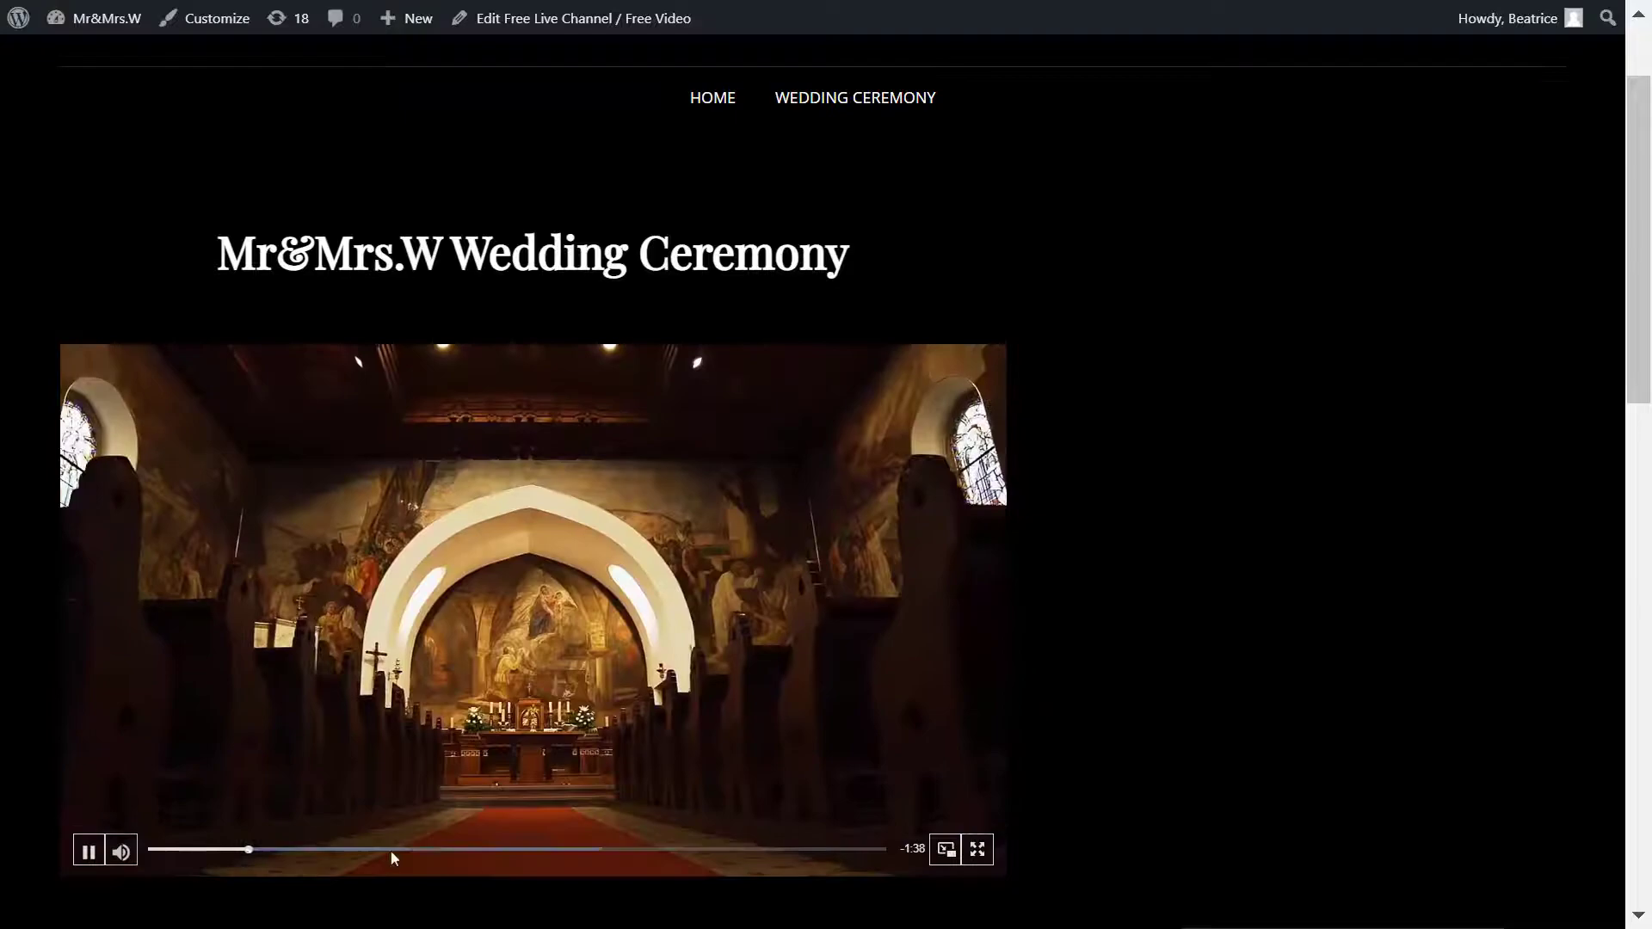
left_click(979, 847)
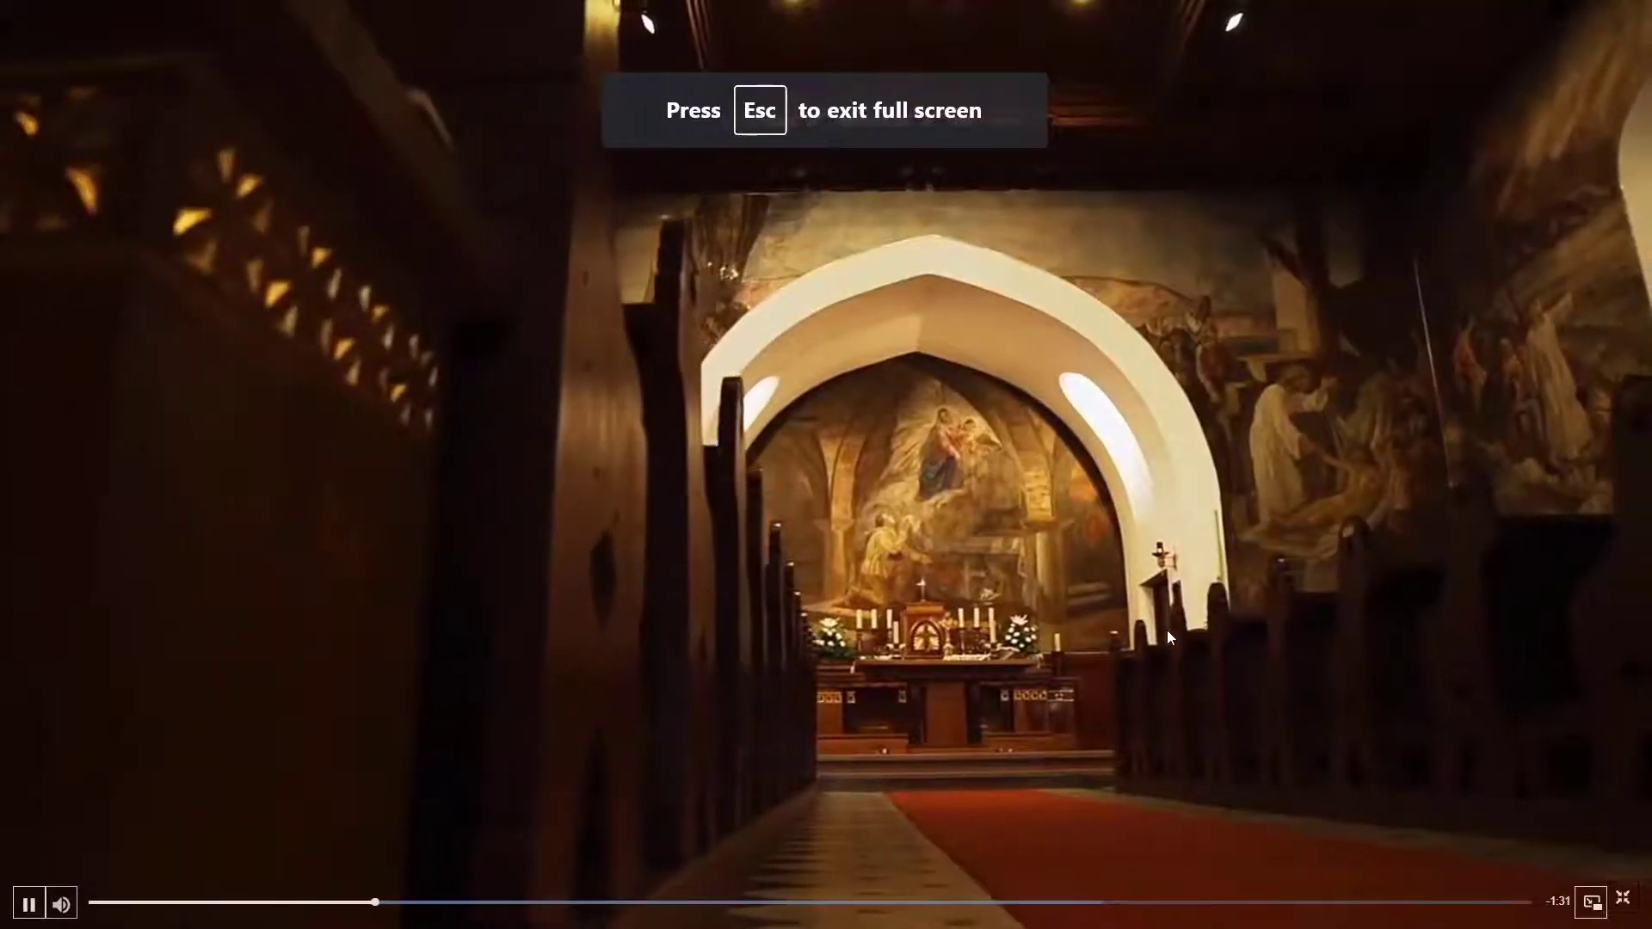
key("Escape")
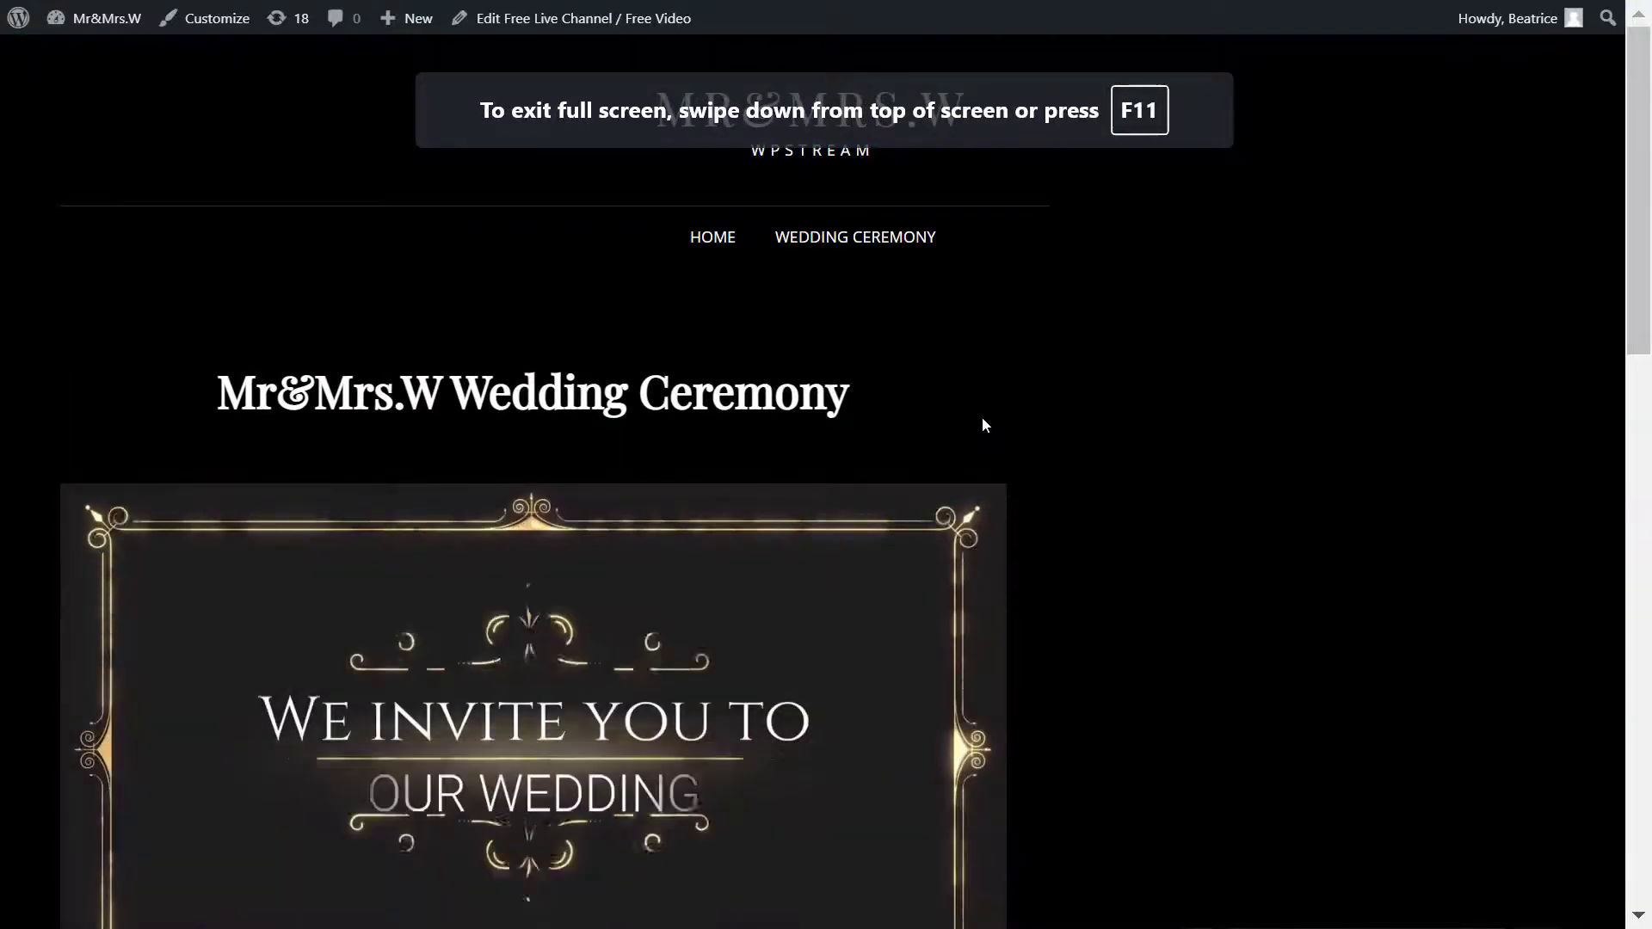
scroll(982, 417, "down", 1)
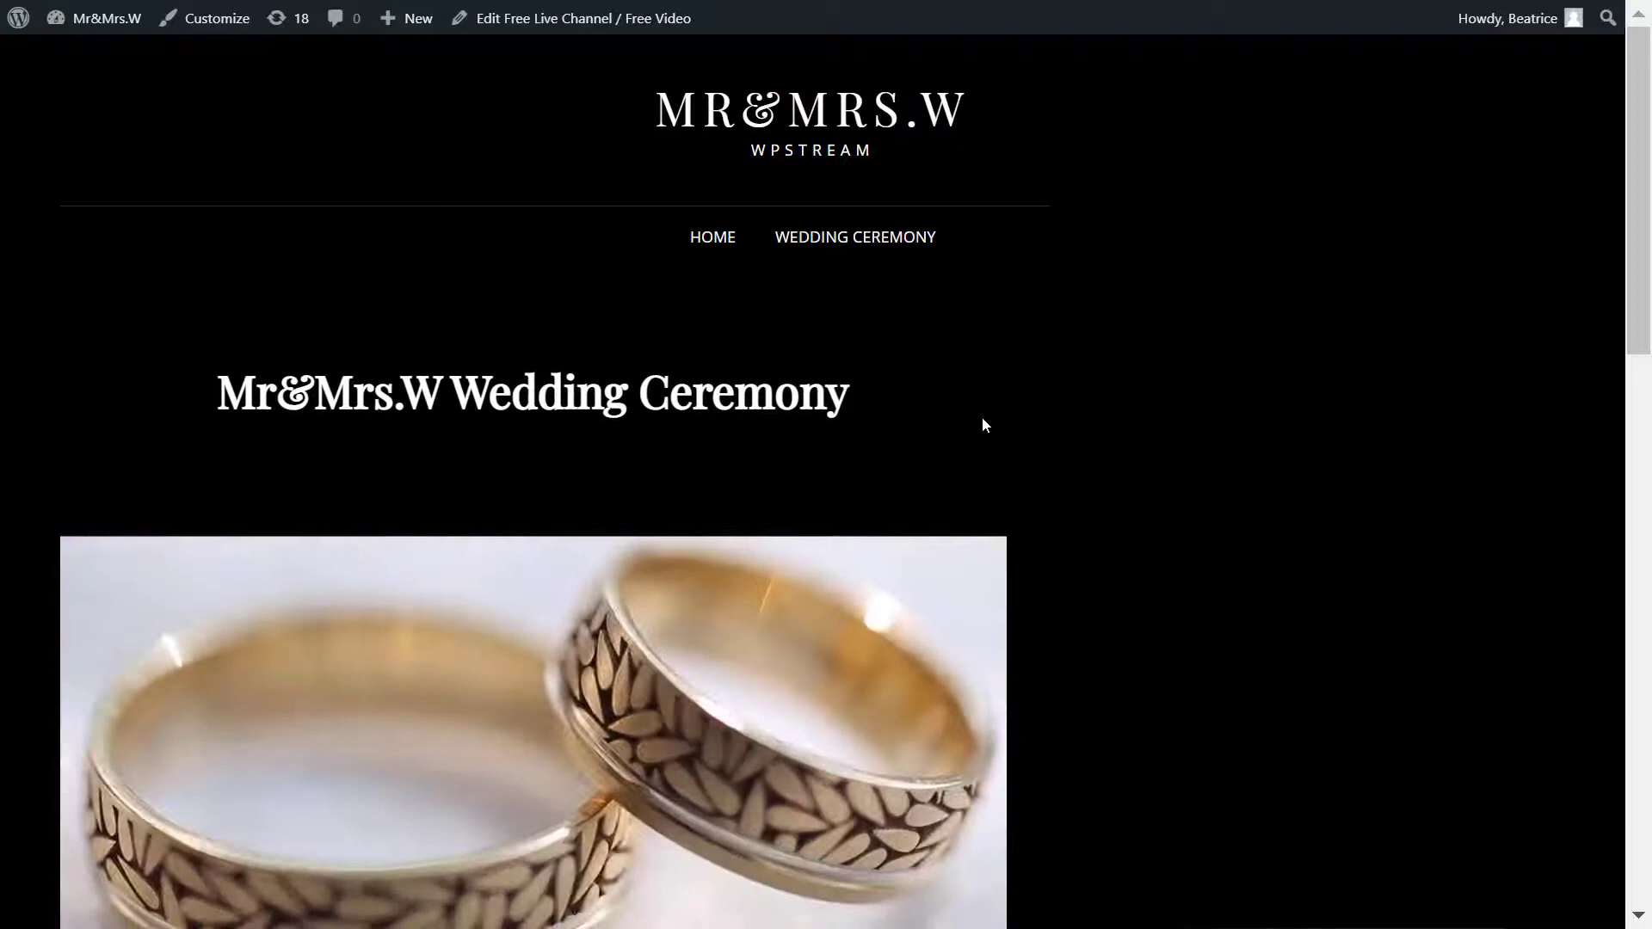
scroll(968, 422, "down", 1)
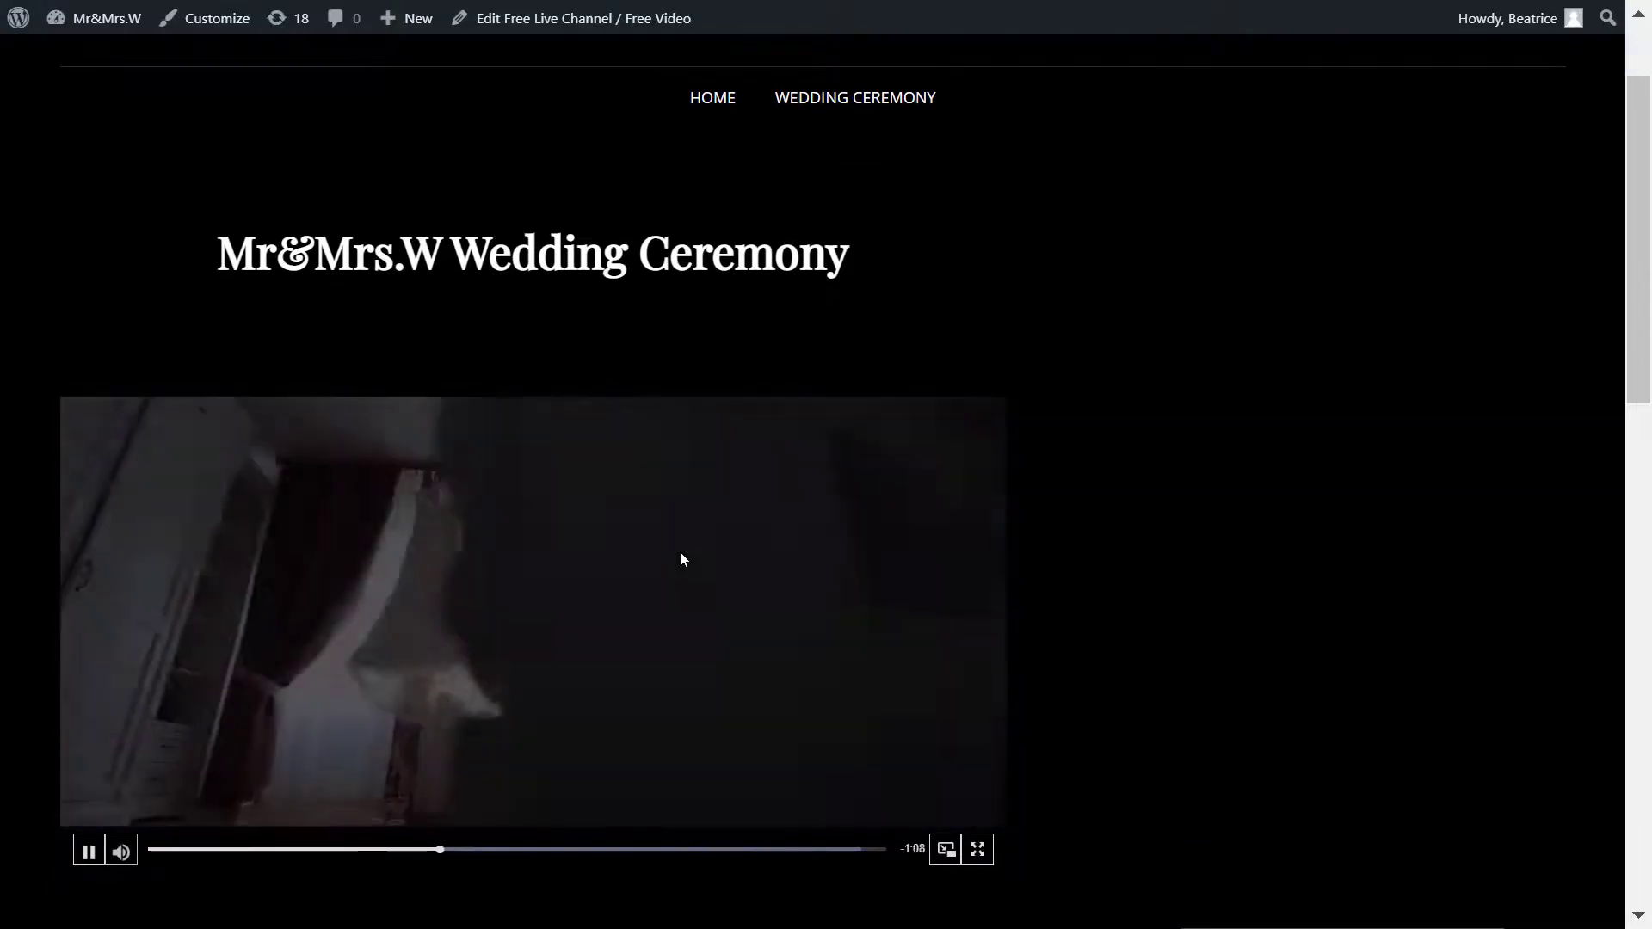
scroll(681, 551, "up", 1)
left_click(712, 237)
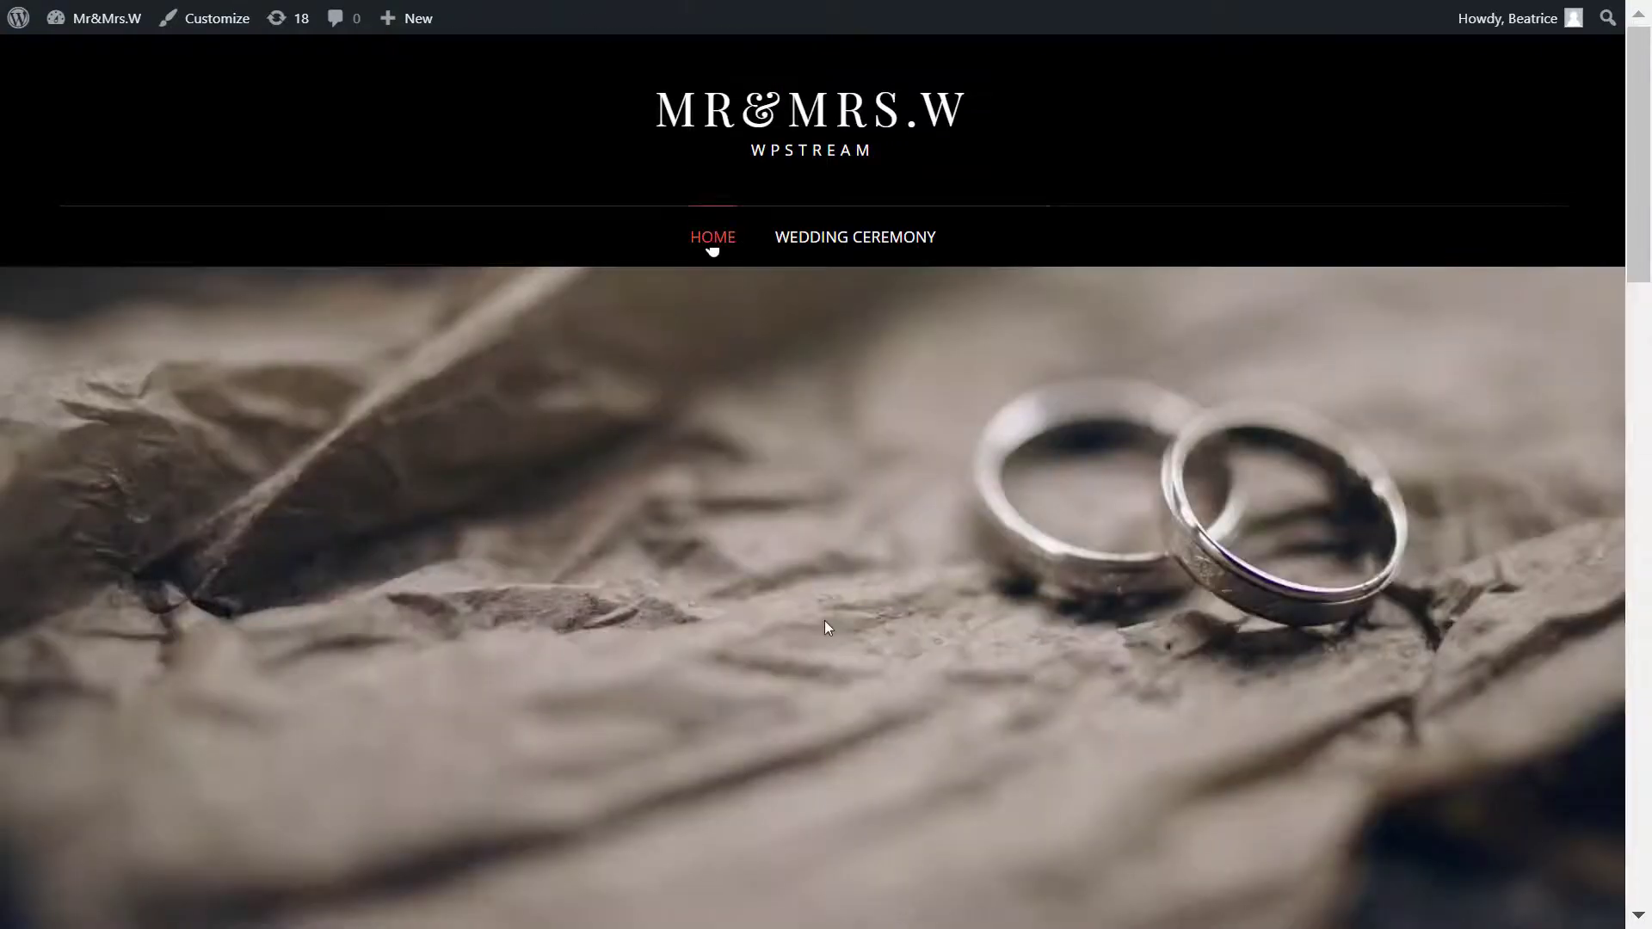